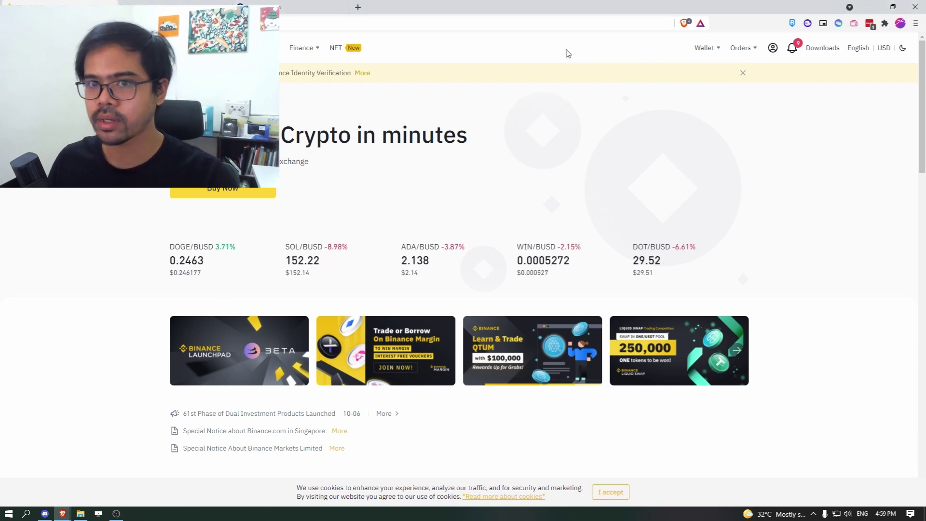
Go from Wallet Overview to the Fiat and Spot wallet listing coin holdings.
{"action": "mouse_move", "coordinate": [708, 51]}
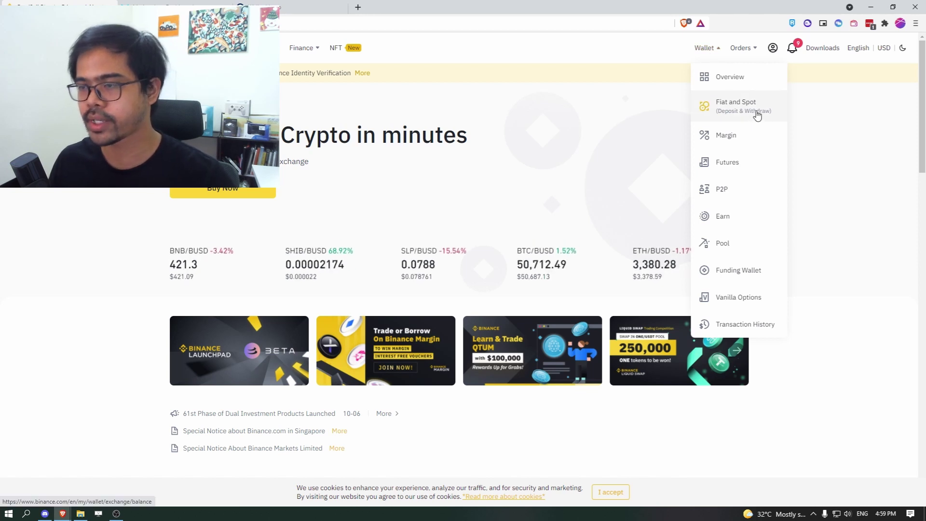
{"action": "left_click", "coordinate": [740, 78]}
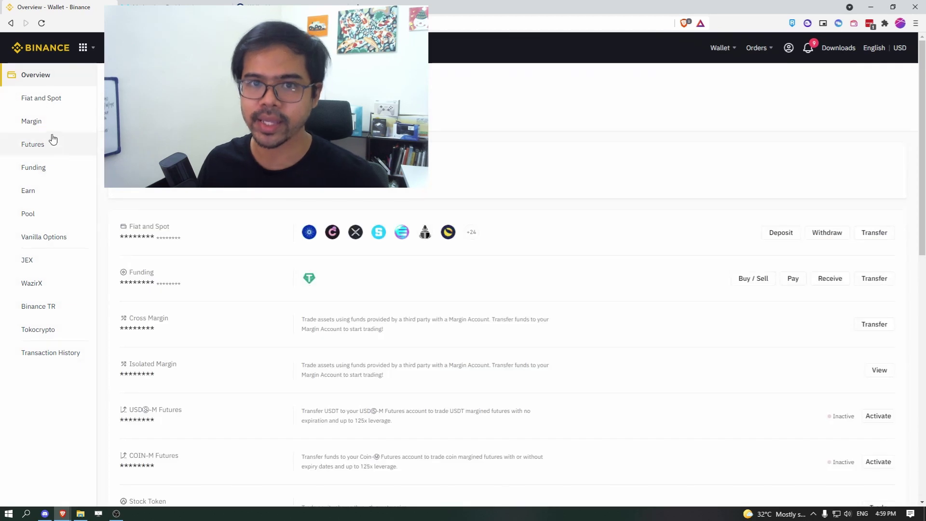
{"action": "left_click", "coordinate": [54, 100]}
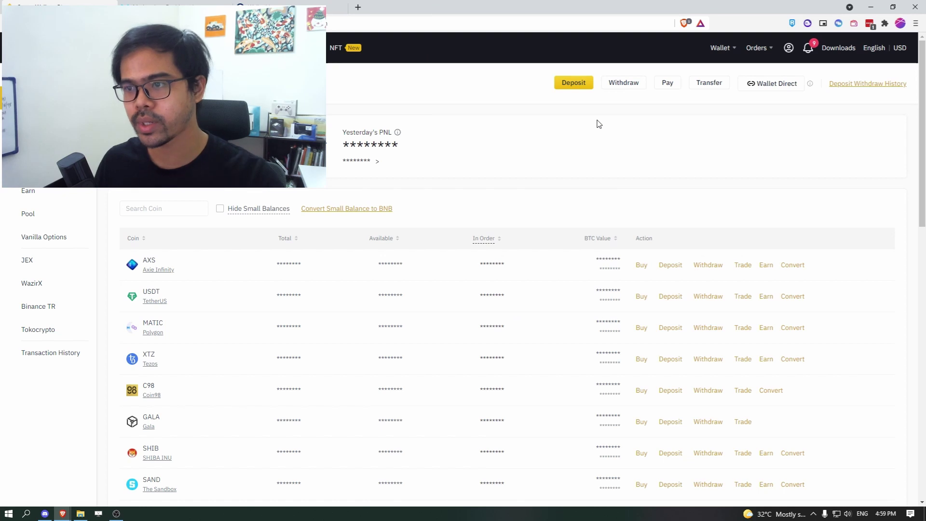
Start a crypto deposit and search for and pick SLP (Smooth Love Potion).
{"action": "left_click", "coordinate": [575, 86]}
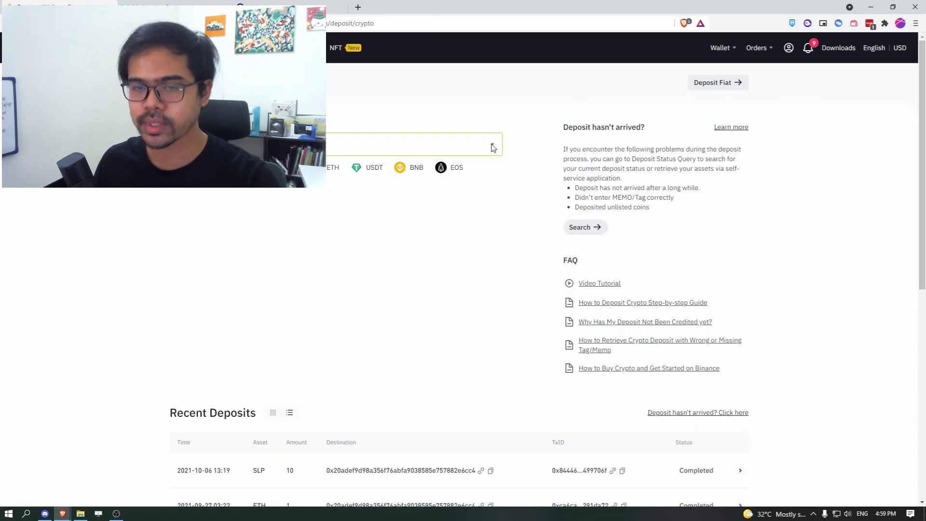
{"action": "left_click", "coordinate": [495, 144]}
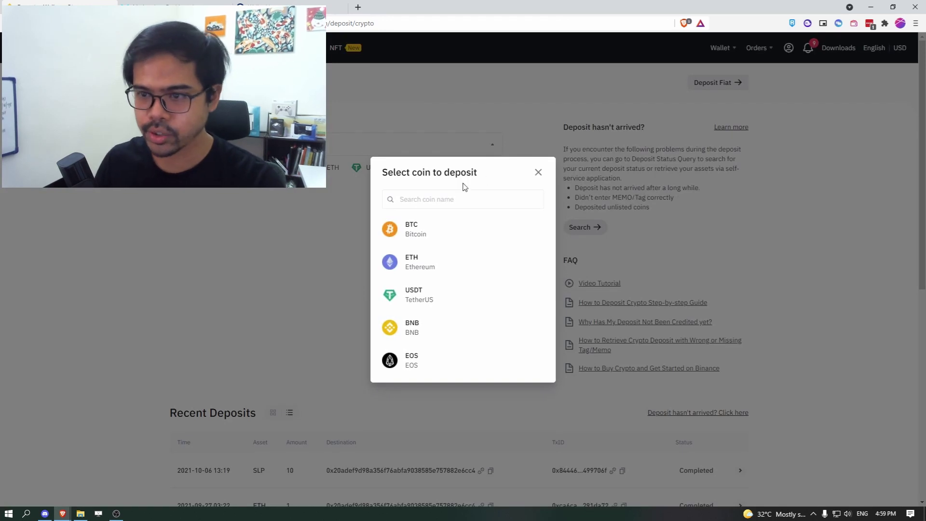
{"action": "left_click", "coordinate": [462, 201]}
{"action": "type", "text": "SLP"}
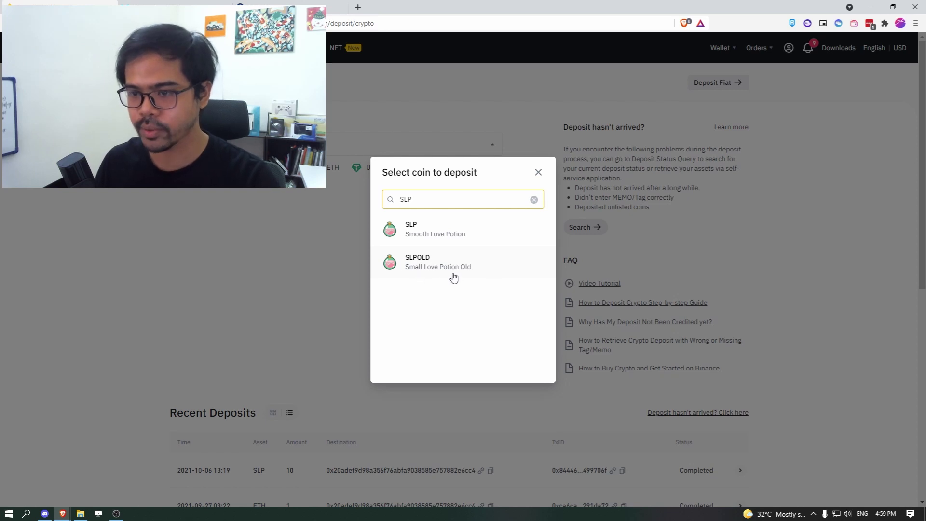
{"action": "left_click", "coordinate": [461, 232]}
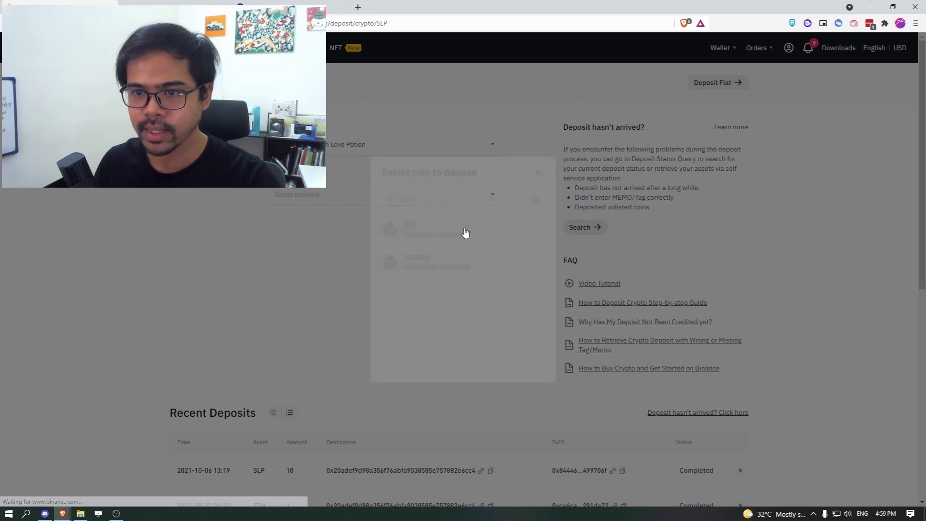
Choose the Ronin (RON) network, accept the ronin: prefix warning, and select the address.
{"action": "left_click", "coordinate": [467, 201]}
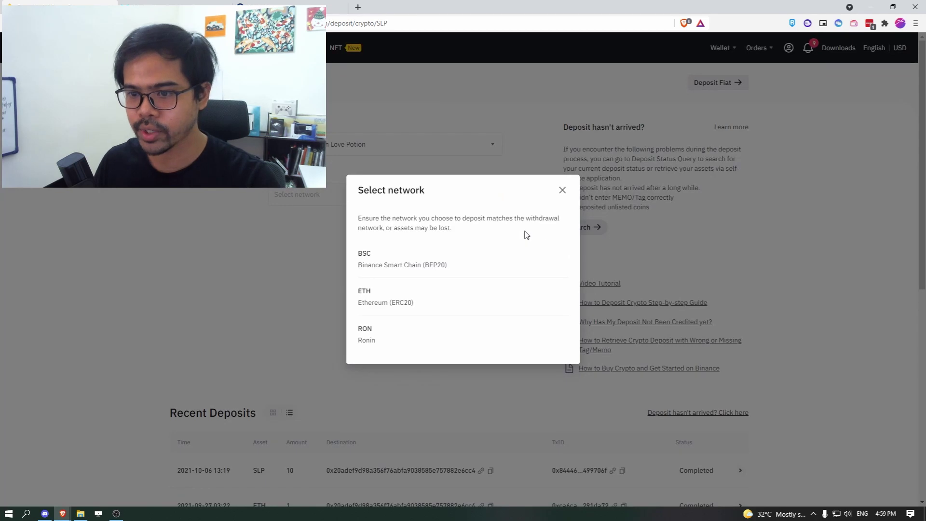
{"action": "left_click", "coordinate": [384, 341]}
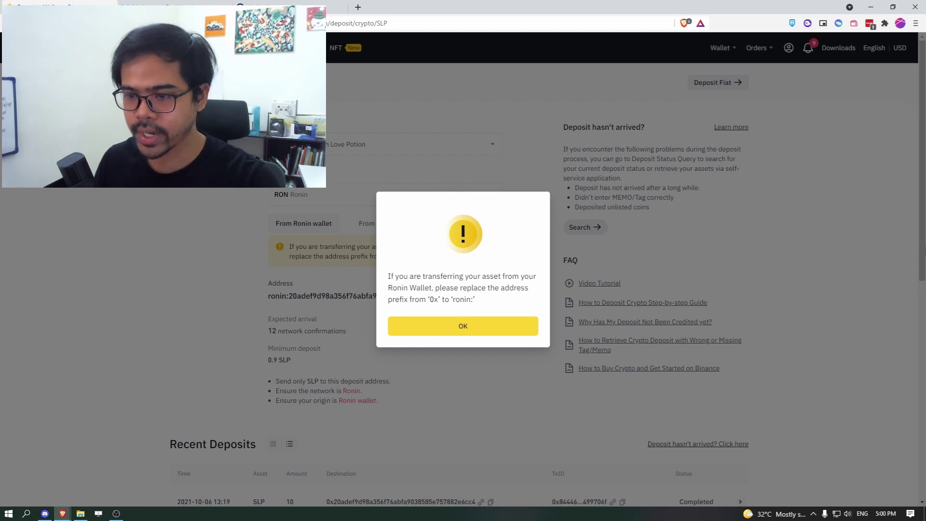
{"action": "left_click", "coordinate": [486, 332]}
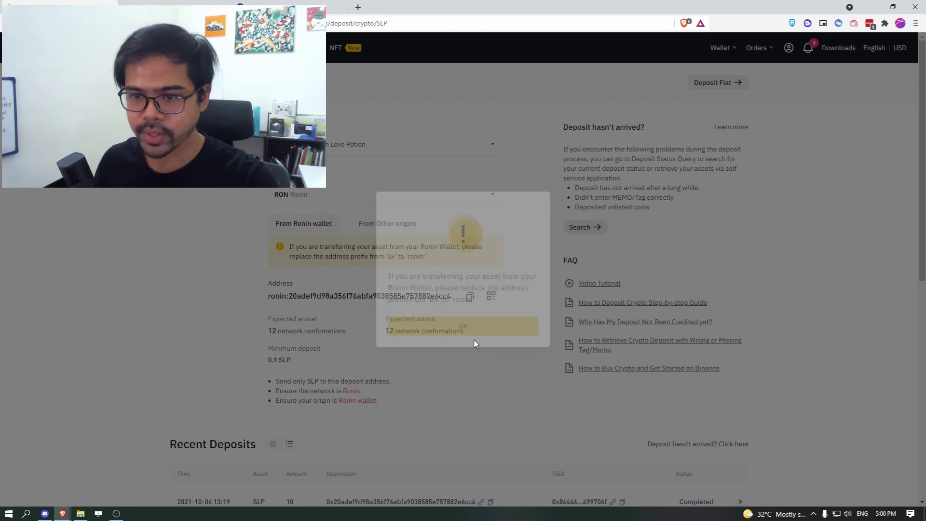
{"action": "left_click_drag", "start_coordinate": [268, 285], "coordinate": [383, 296]}
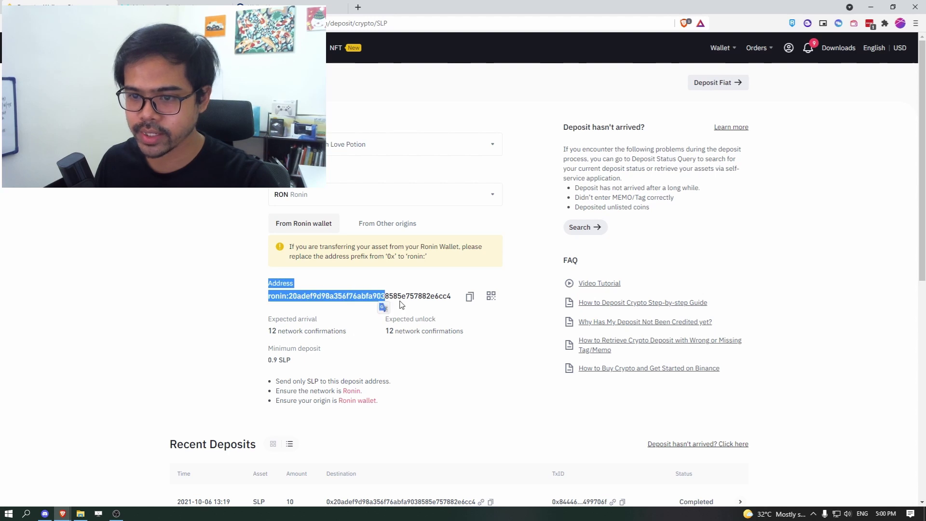
{"action": "left_click", "coordinate": [410, 298]}
{"action": "left_click_drag", "start_coordinate": [268, 299], "coordinate": [352, 304]}
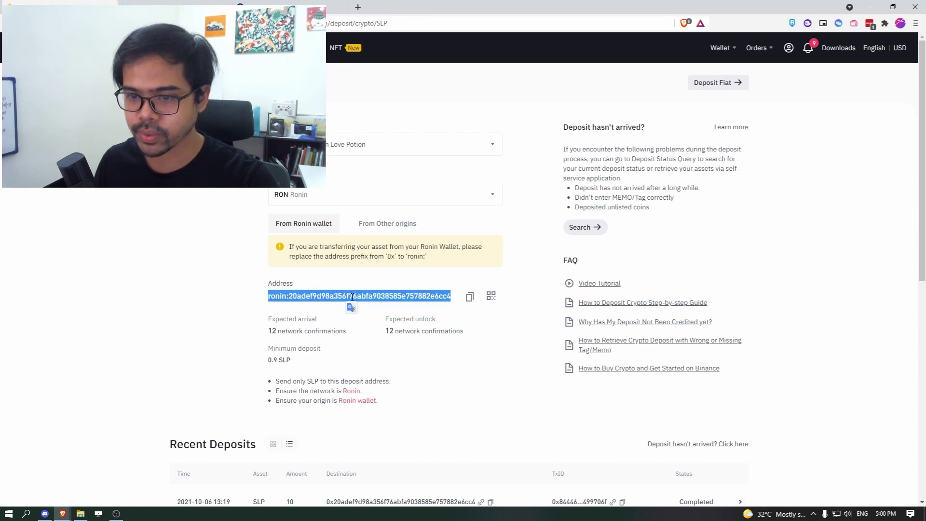
{"action": "left_click", "coordinate": [294, 298]}
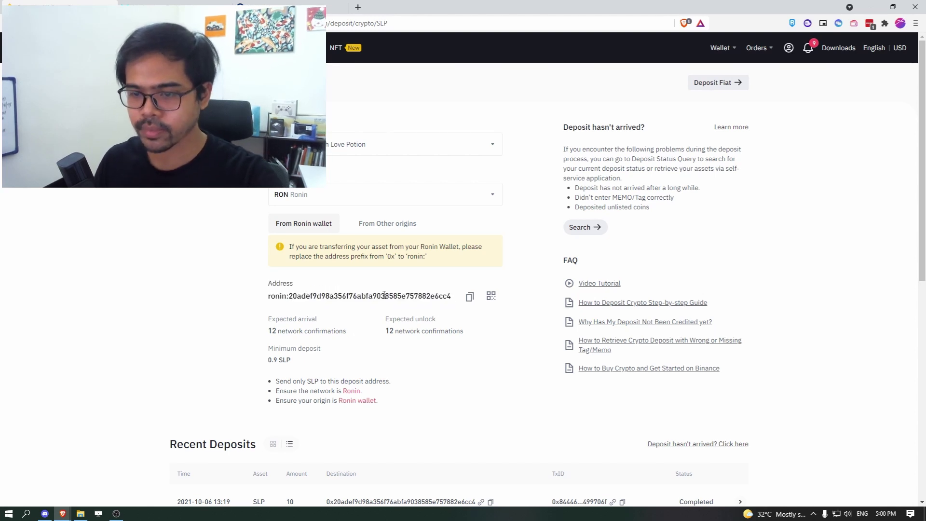
Copy the Binance deposit address and start sending SLP from Ronin Wallet.
{"action": "left_click", "coordinate": [470, 297]}
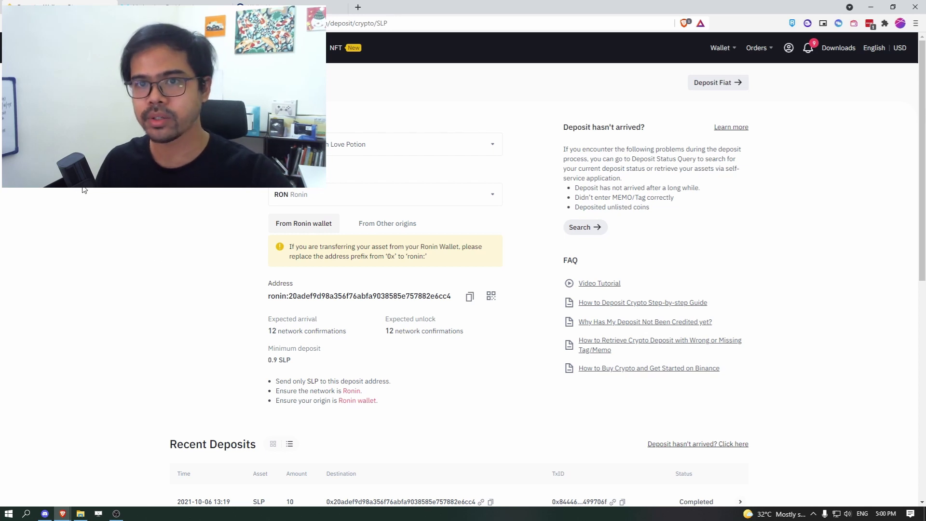
{"action": "key", "text": "ctrl+Tab"}
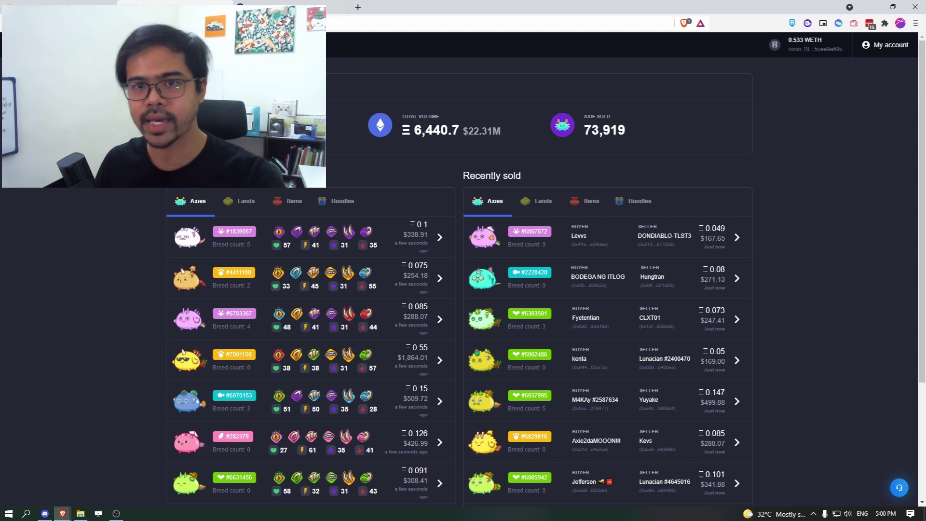
{"action": "key", "text": "ctrl+shift+Tab"}
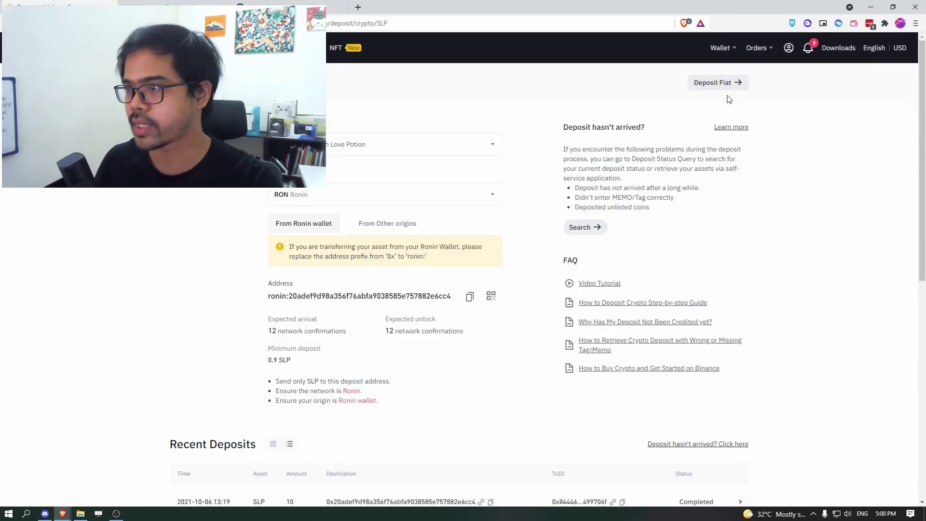
{"action": "left_click", "coordinate": [793, 24]}
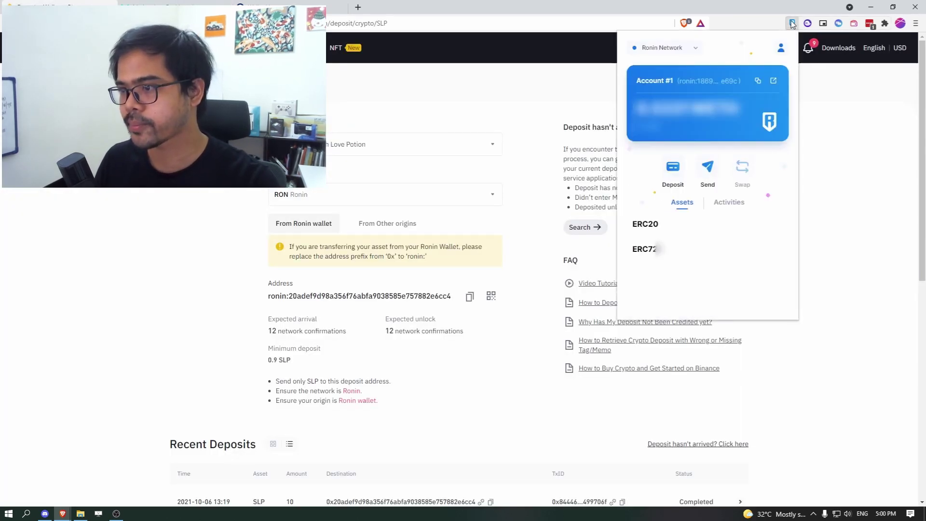
{"action": "left_click", "coordinate": [709, 169]}
{"action": "left_click", "coordinate": [682, 158]}
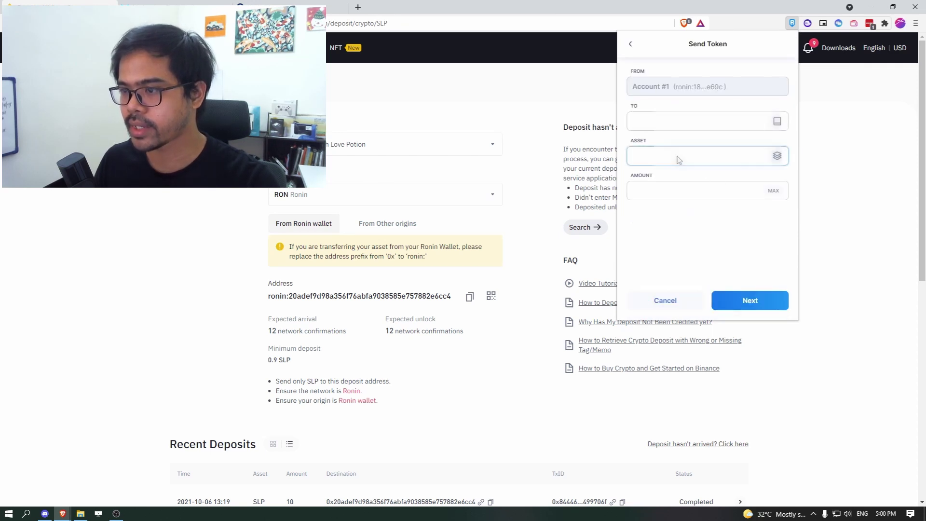
{"action": "left_click", "coordinate": [701, 205]}
Paste and verify the ronin: recipient address, enter 1000 SLP, and continue.
{"action": "left_click", "coordinate": [699, 122]}
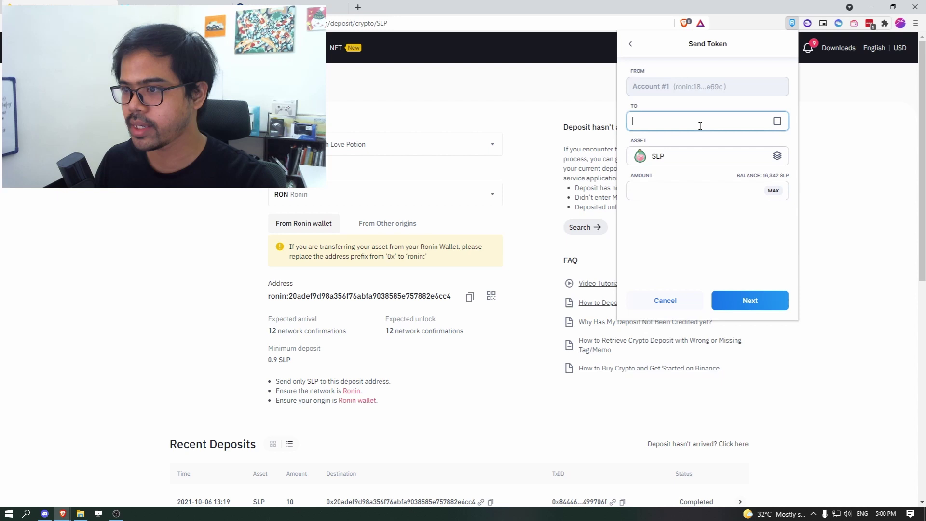
{"action": "key", "text": "ctrl+v"}
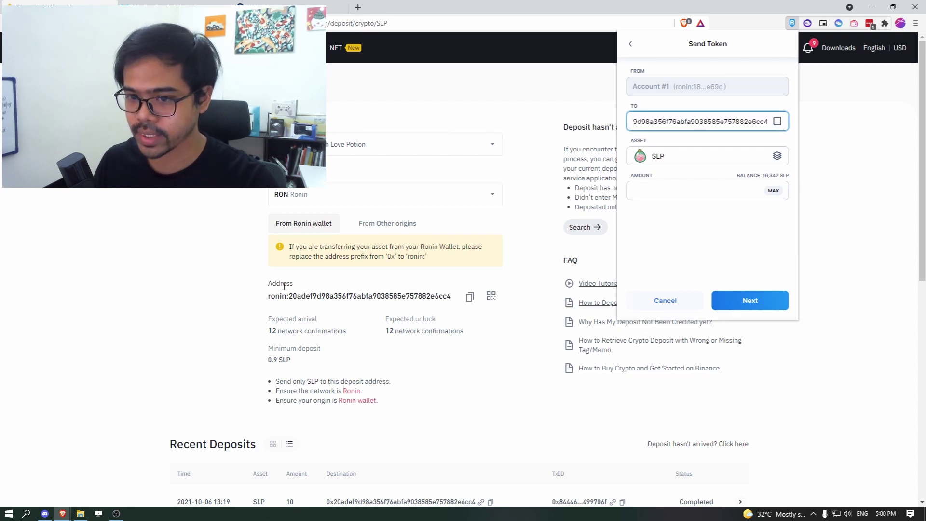
{"action": "left_click_drag", "start_coordinate": [666, 122], "coordinate": [632, 123]}
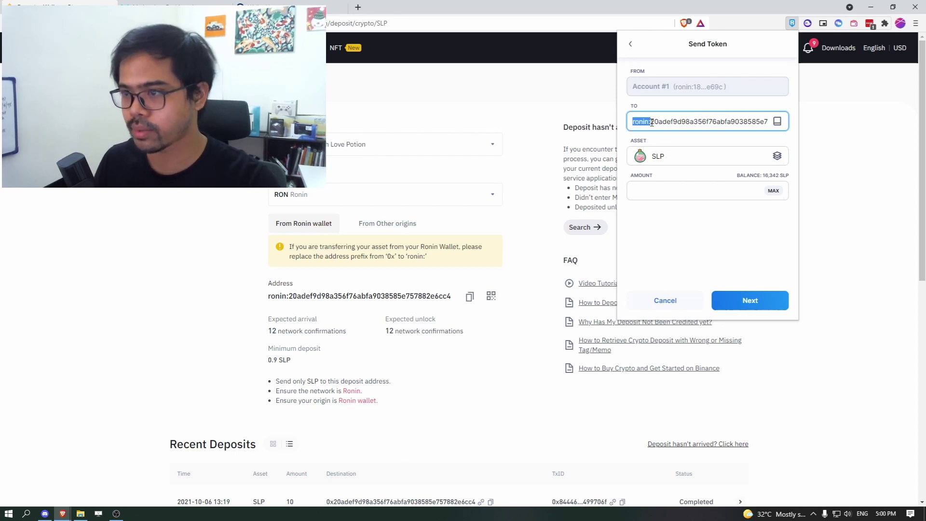
{"action": "left_click", "coordinate": [651, 123]}
{"action": "left_click_drag", "start_coordinate": [657, 122], "coordinate": [796, 123]}
{"action": "left_click", "coordinate": [684, 190]}
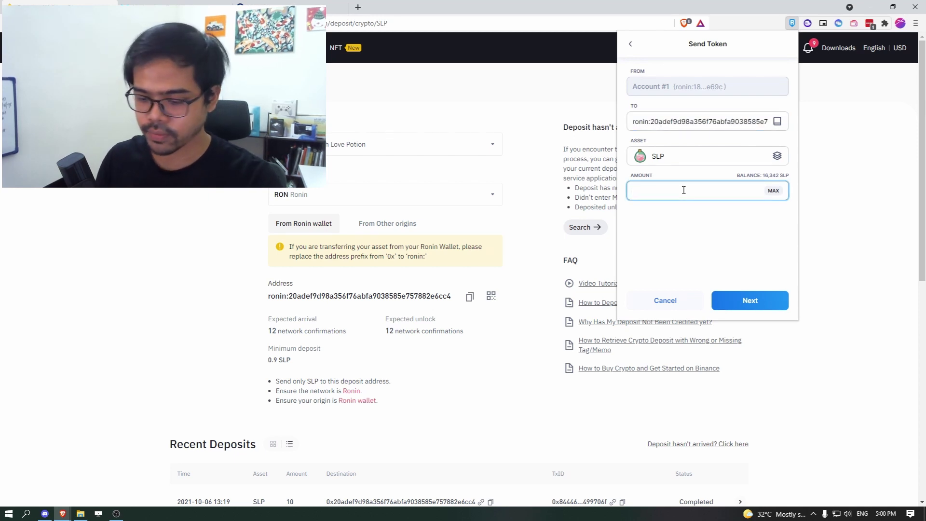
{"action": "type", "text": "1000"}
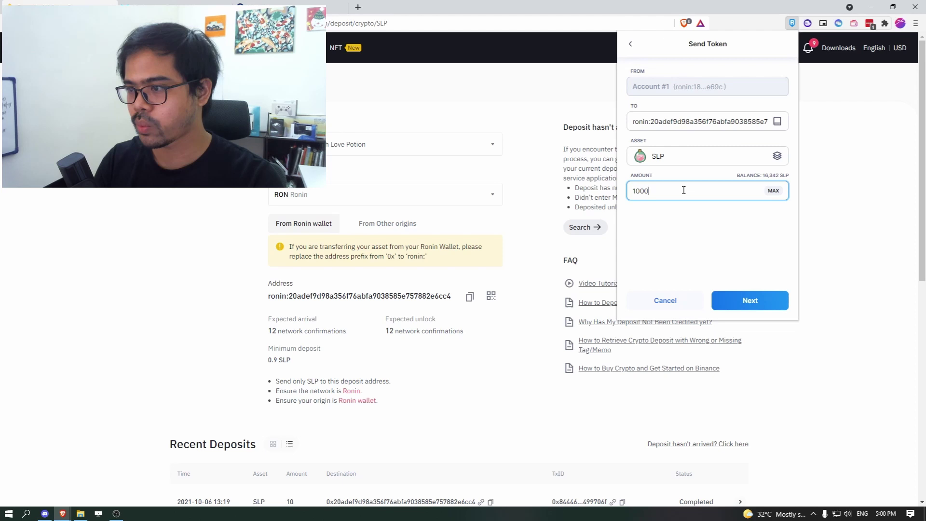
{"action": "left_click", "coordinate": [768, 303]}
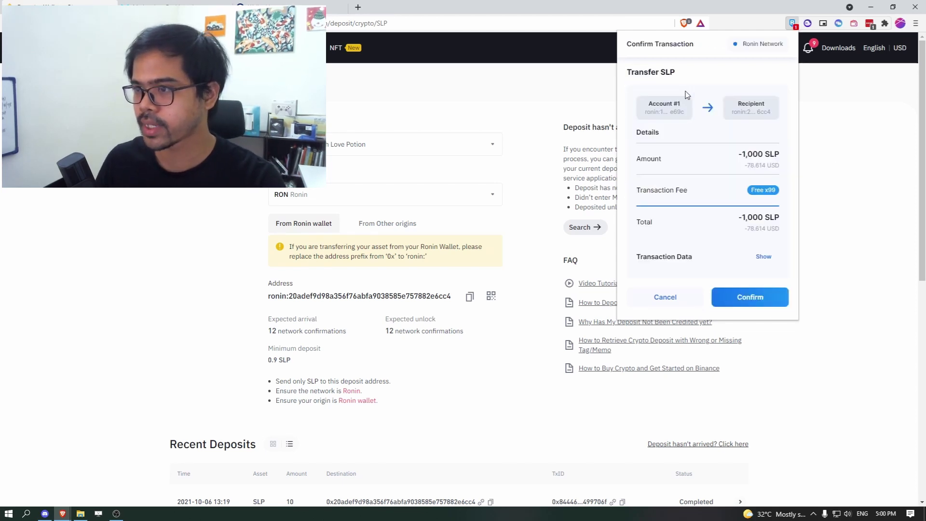
Confirm the 1,000 SLP transfer and look it up on the Ronin explorer.
{"action": "left_click", "coordinate": [756, 296]}
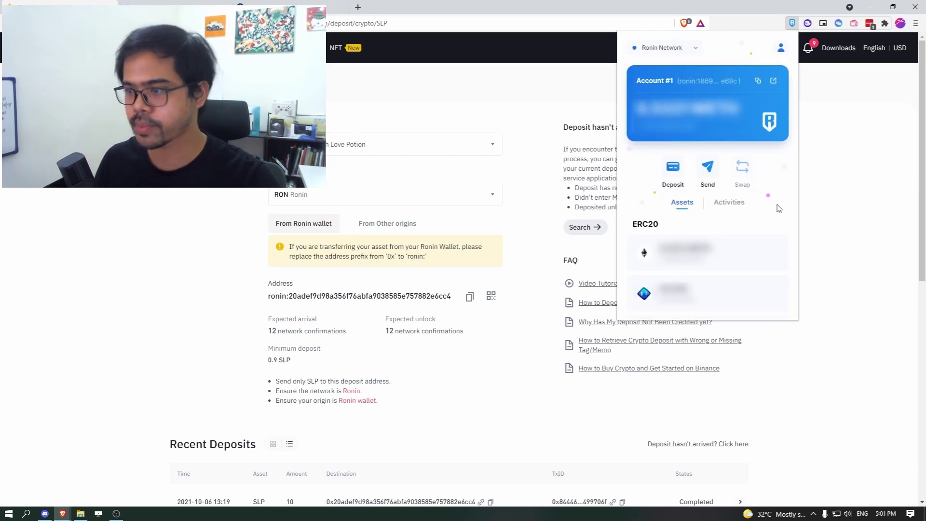
{"action": "left_click", "coordinate": [737, 209]}
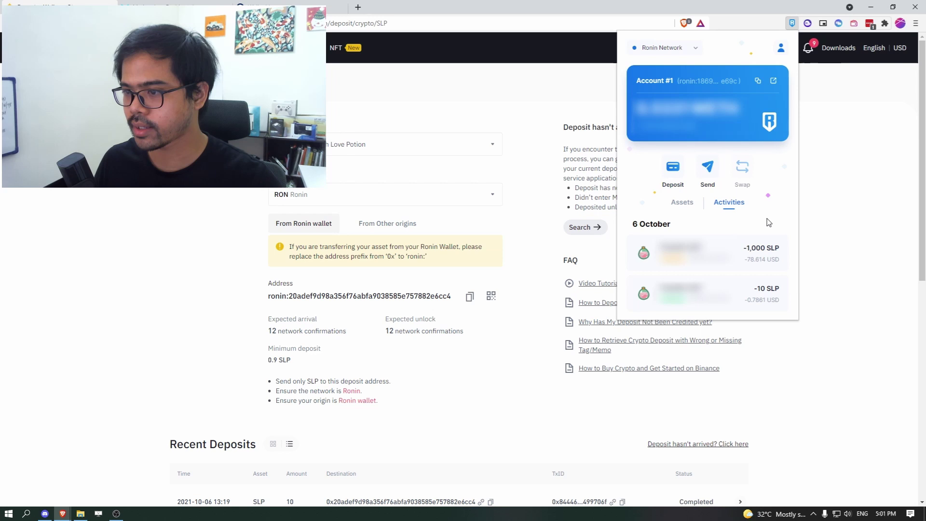
{"action": "left_click", "coordinate": [741, 251]}
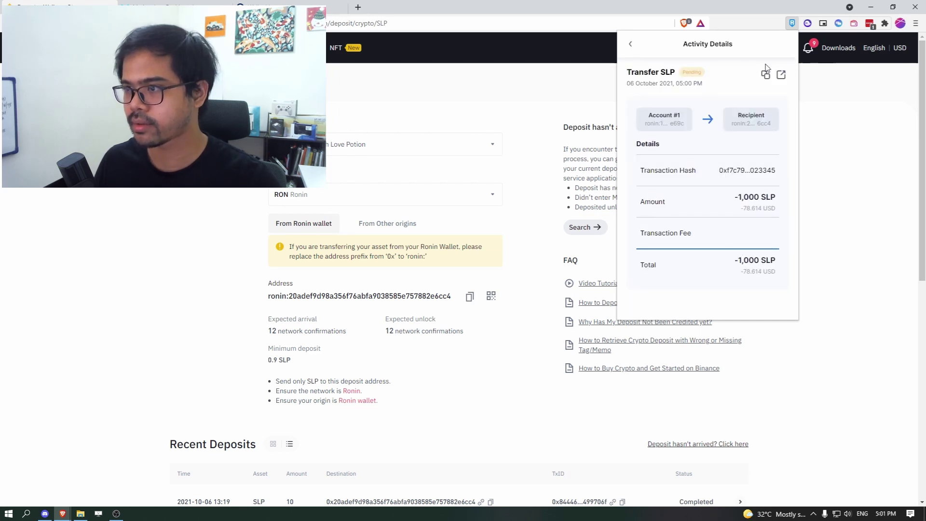
{"action": "left_click", "coordinate": [781, 75]}
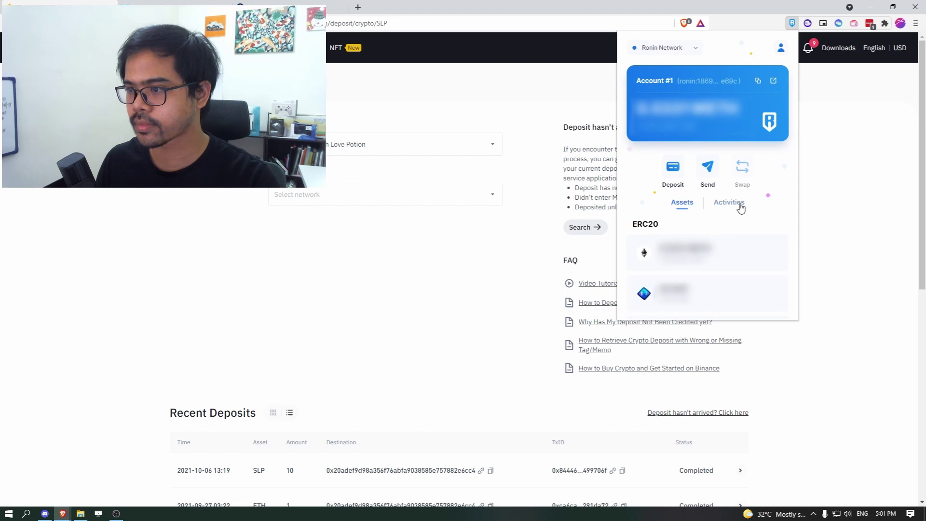
Reopen the SLP transfer's activity in the explorer, then close it to return to Binance.
{"action": "left_click", "coordinate": [733, 204]}
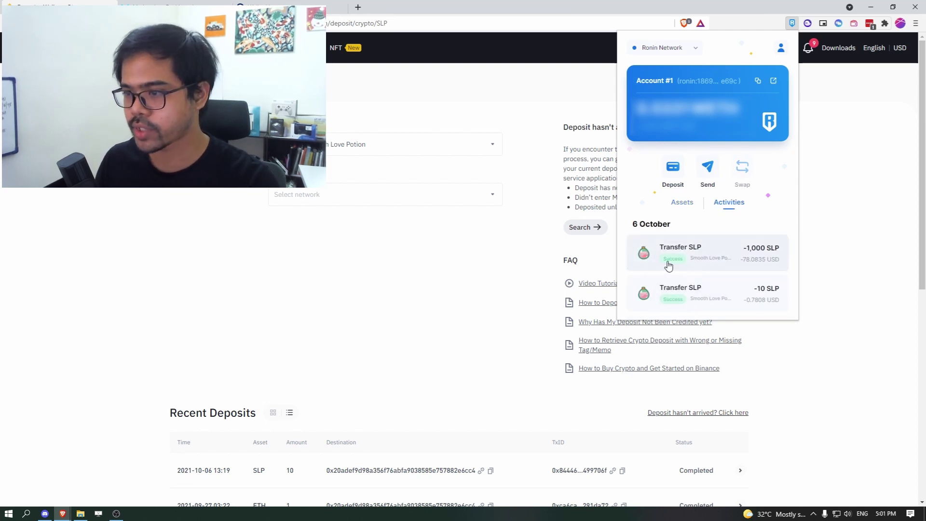
{"action": "left_click", "coordinate": [741, 259]}
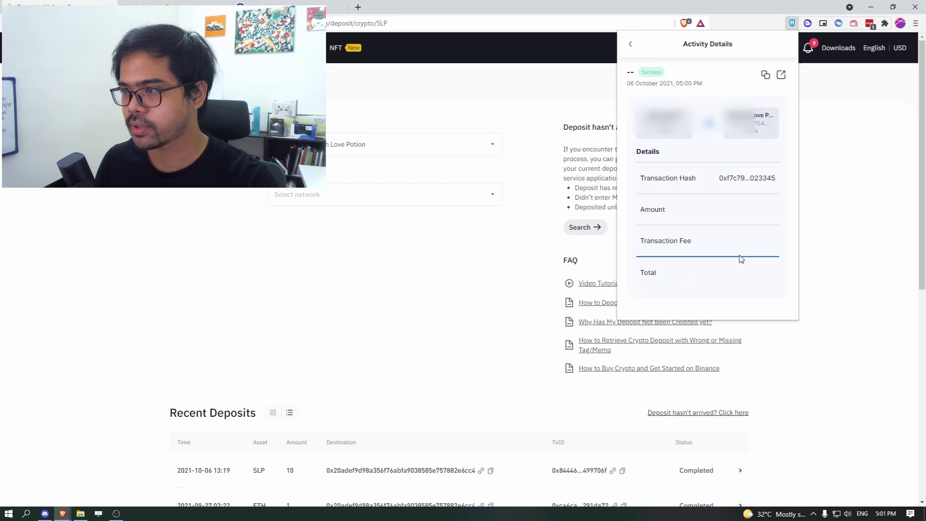
{"action": "left_click", "coordinate": [781, 75]}
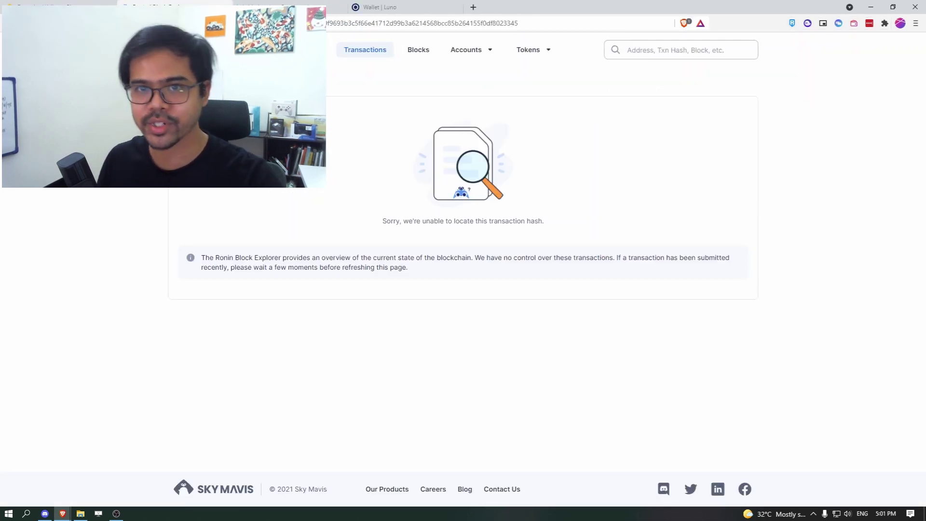
{"action": "key", "text": "ctrl+w"}
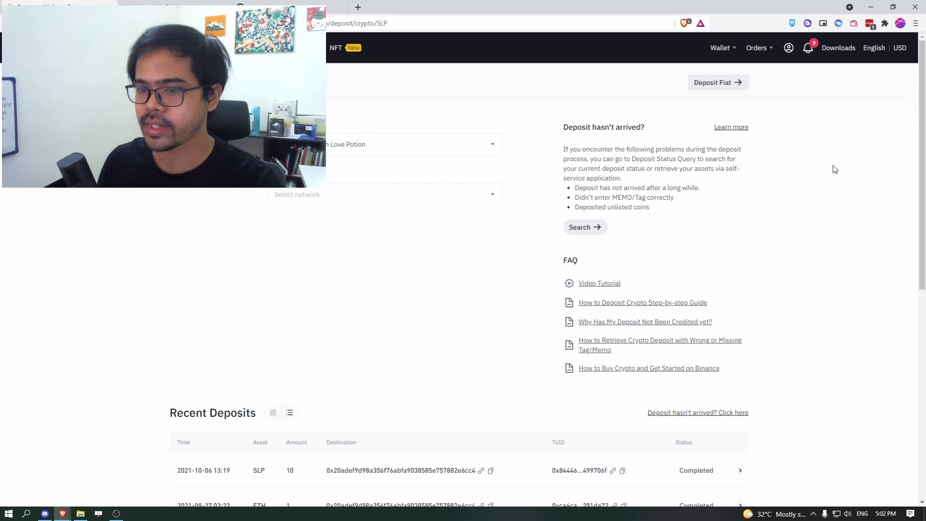
Check Recent Deposits for the 1000 SLP entry marked Completed.
{"action": "mouse_move", "coordinate": [809, 51]}
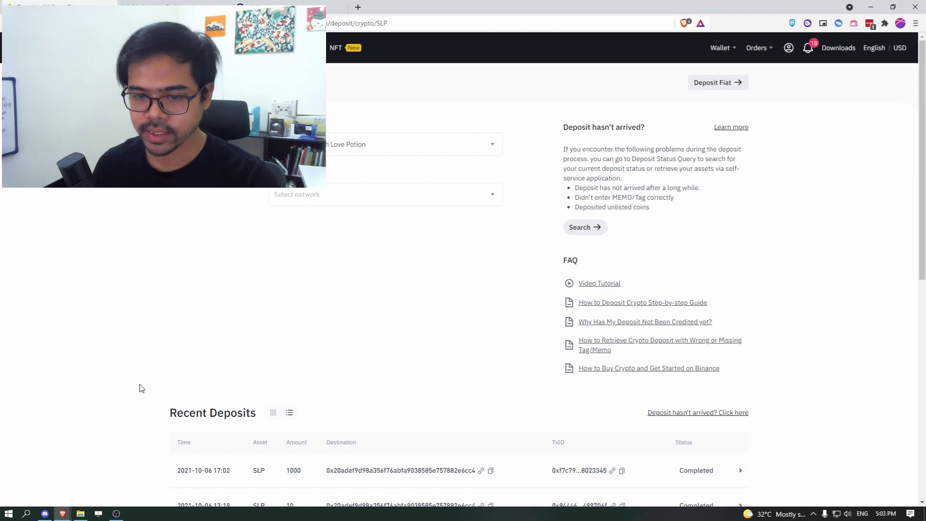
{"action": "triple_click", "coordinate": [233, 416]}
{"action": "left_click", "coordinate": [108, 431]}
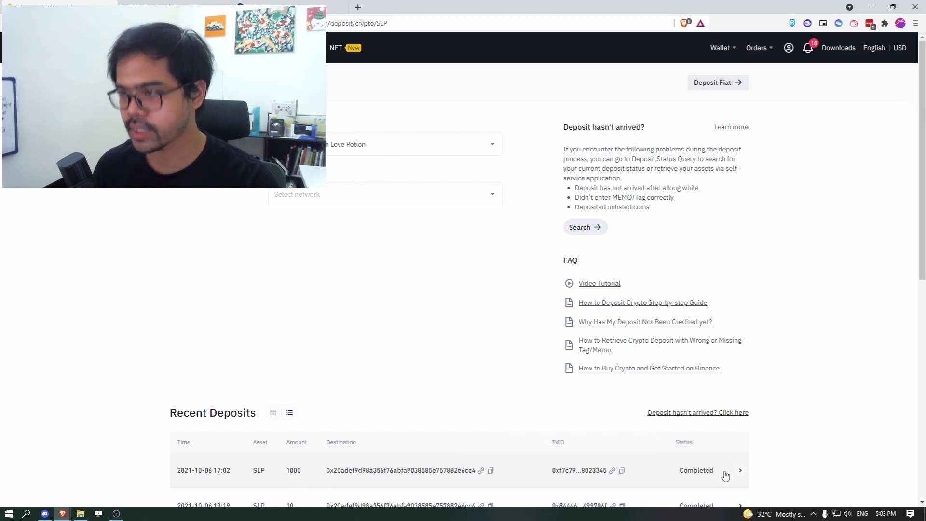
{"action": "mouse_move", "coordinate": [808, 49]}
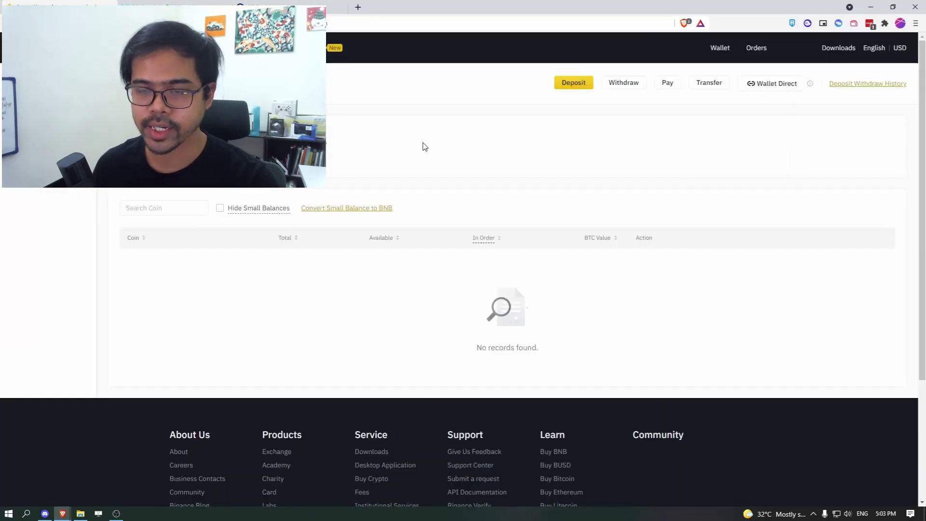
Read the SLP Total in the spot wallet, then go to the Markets overview.
{"action": "left_click", "coordinate": [174, 204]}
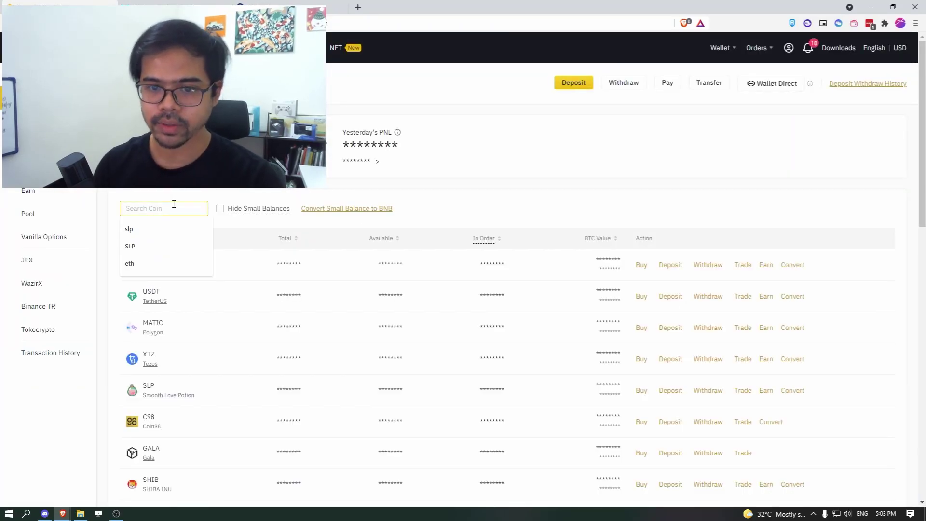
{"action": "left_click", "coordinate": [238, 393]}
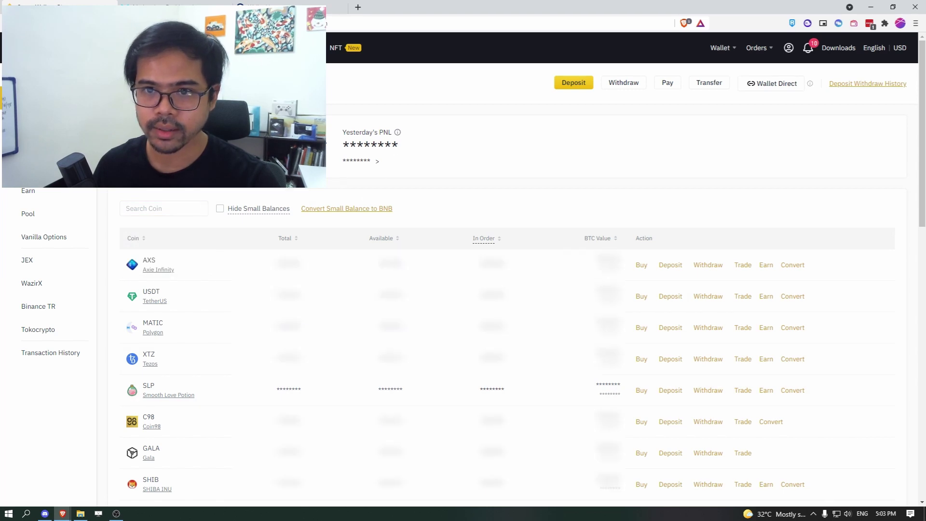
{"action": "left_click_drag", "start_coordinate": [248, 395], "coordinate": [309, 390]}
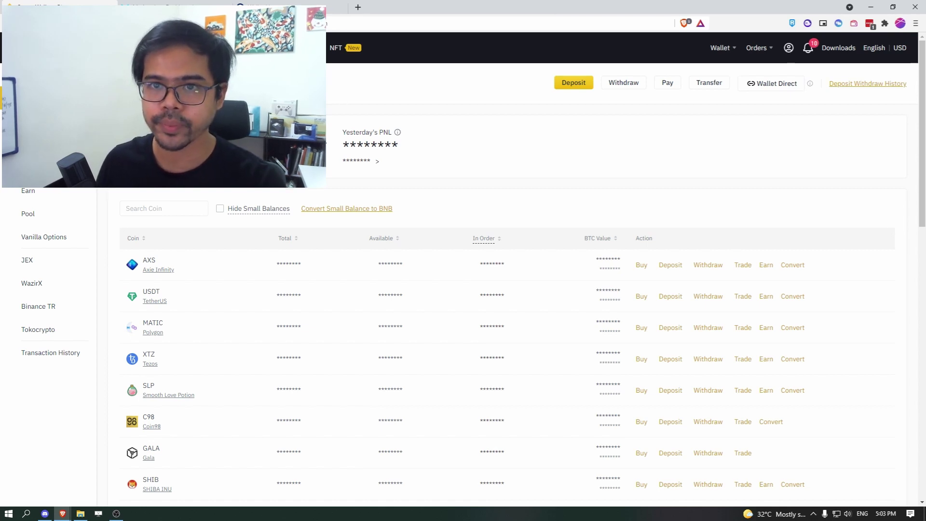
{"action": "left_click", "coordinate": [140, 48]}
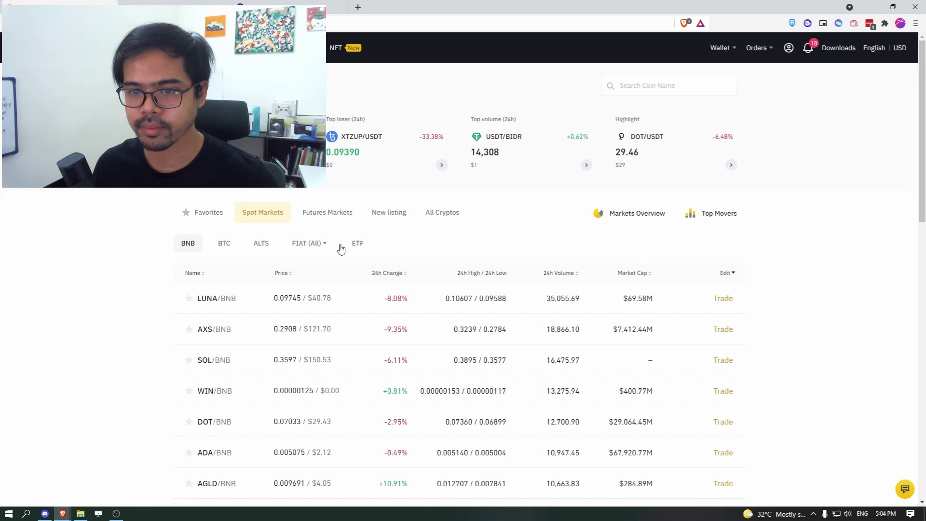
Search Spot Markets for 'slp', compare ALTS and FIAT pairs, and settle on SLP/ETH.
{"action": "scroll", "coordinate": [439, 307], "scroll_direction": "down", "scroll_amount": 9}
{"action": "scroll", "coordinate": [432, 309], "scroll_direction": "up", "scroll_amount": 9}
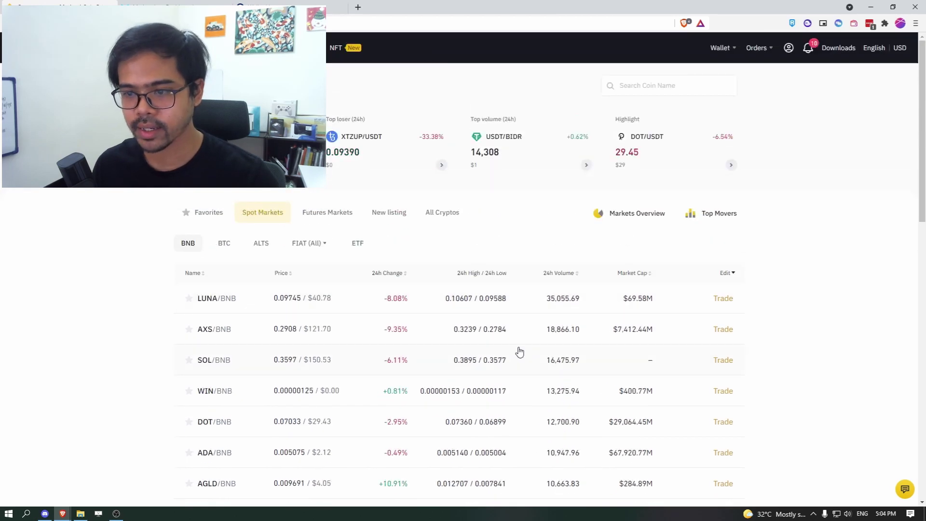
{"action": "scroll", "coordinate": [521, 351], "scroll_direction": "down", "scroll_amount": 10}
{"action": "scroll", "coordinate": [523, 341], "scroll_direction": "up", "scroll_amount": 10}
{"action": "left_click", "coordinate": [649, 87]}
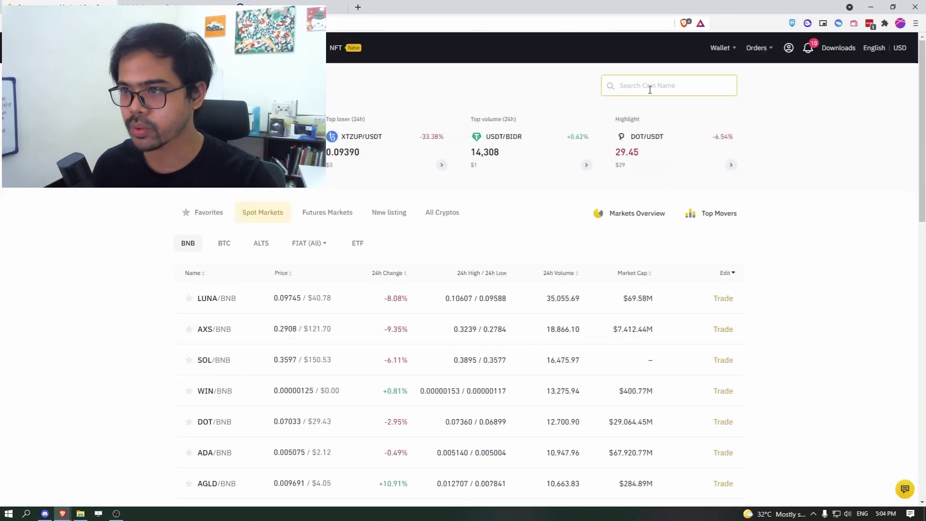
{"action": "type", "text": "slp"}
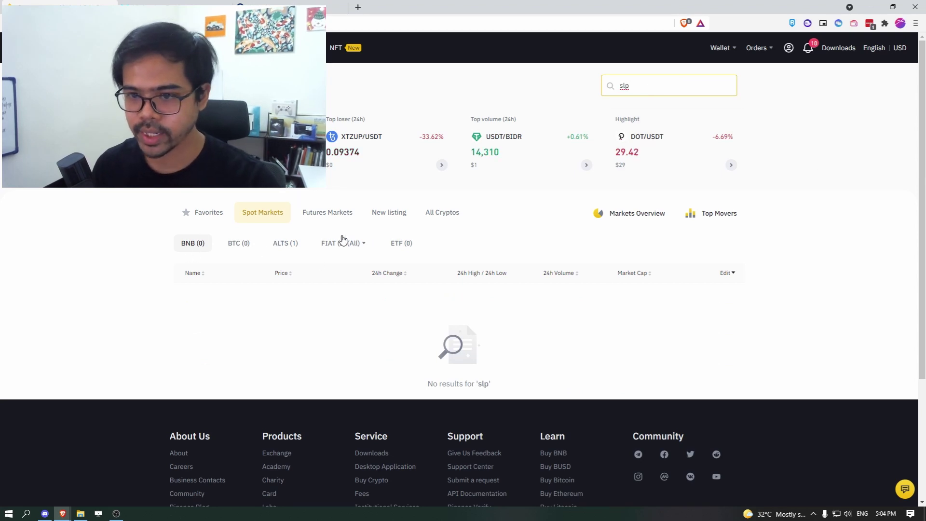
{"action": "left_click", "coordinate": [286, 245]}
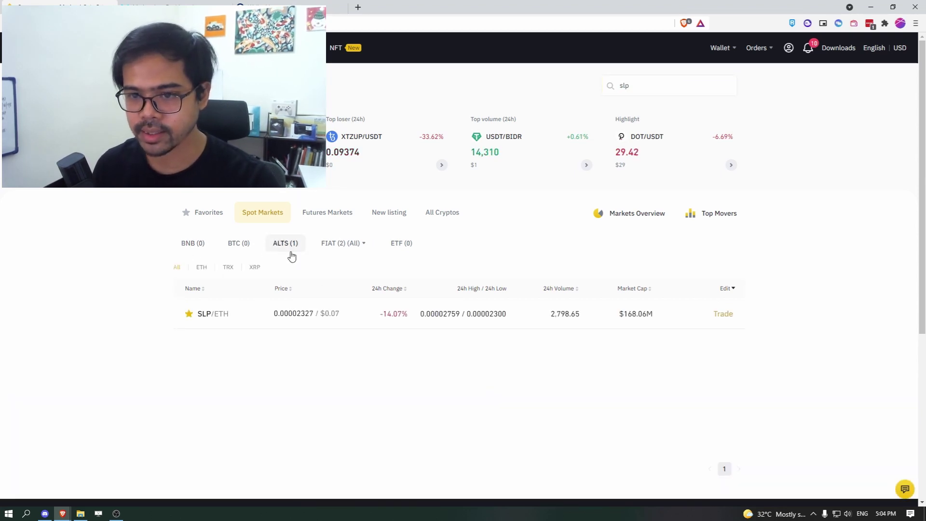
{"action": "left_click", "coordinate": [338, 243]}
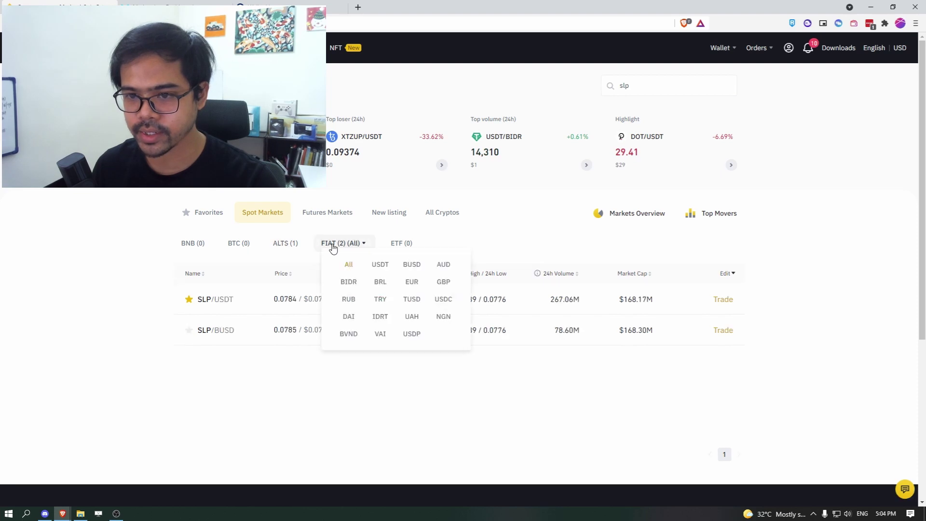
{"action": "left_click", "coordinate": [292, 244]}
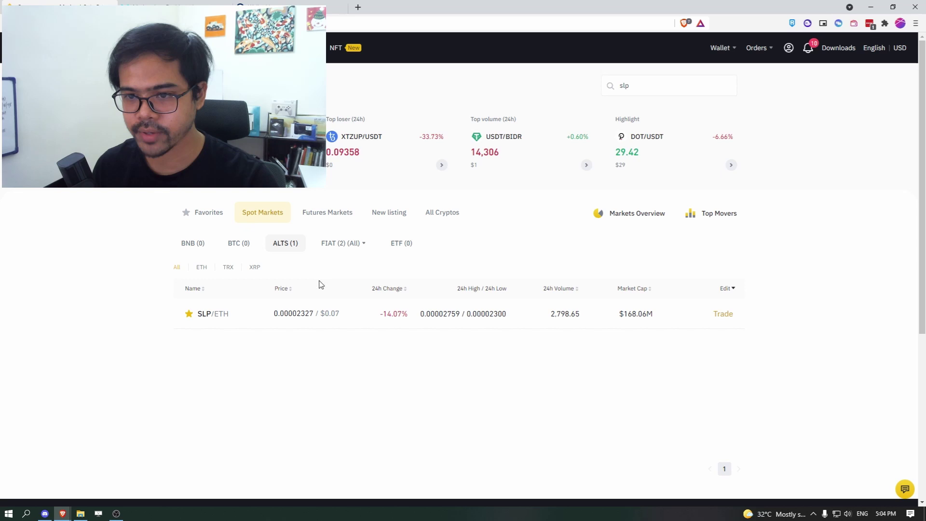
{"action": "left_click", "coordinate": [337, 246]}
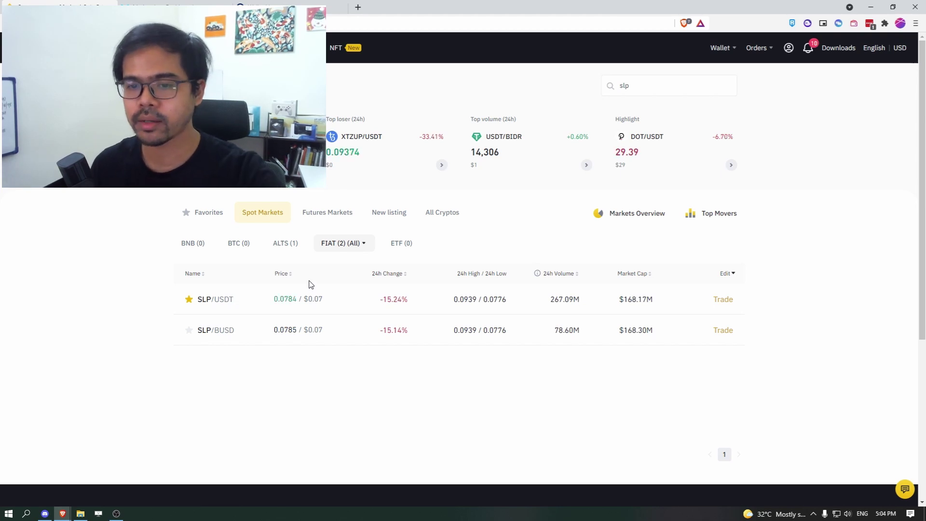
{"action": "left_click", "coordinate": [285, 242]}
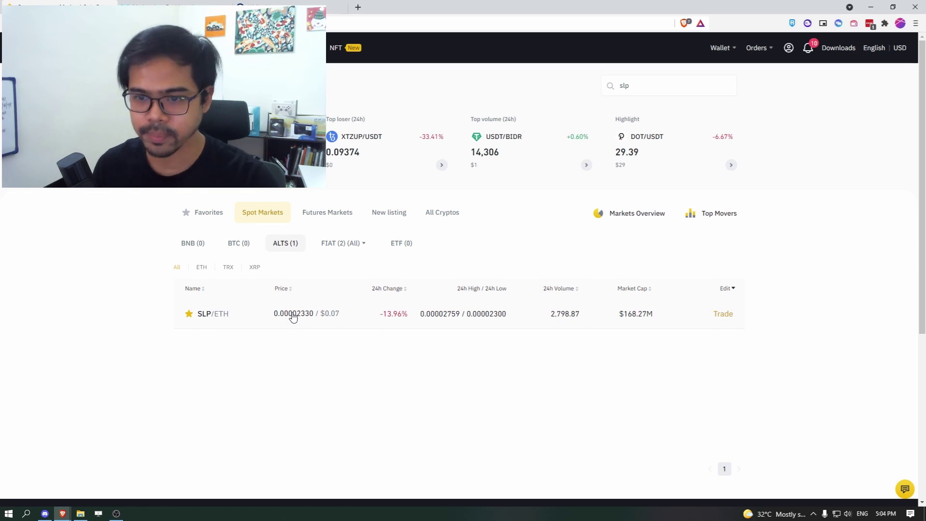
Open the SLP/ETH trading page and set the Spot panel to a Market Sell.
{"action": "left_click", "coordinate": [343, 318]}
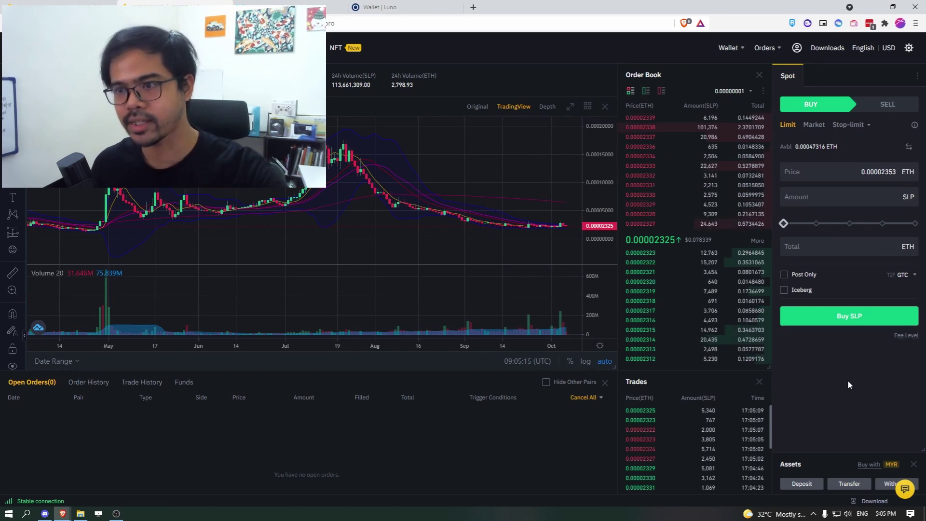
{"action": "left_click", "coordinate": [889, 192]}
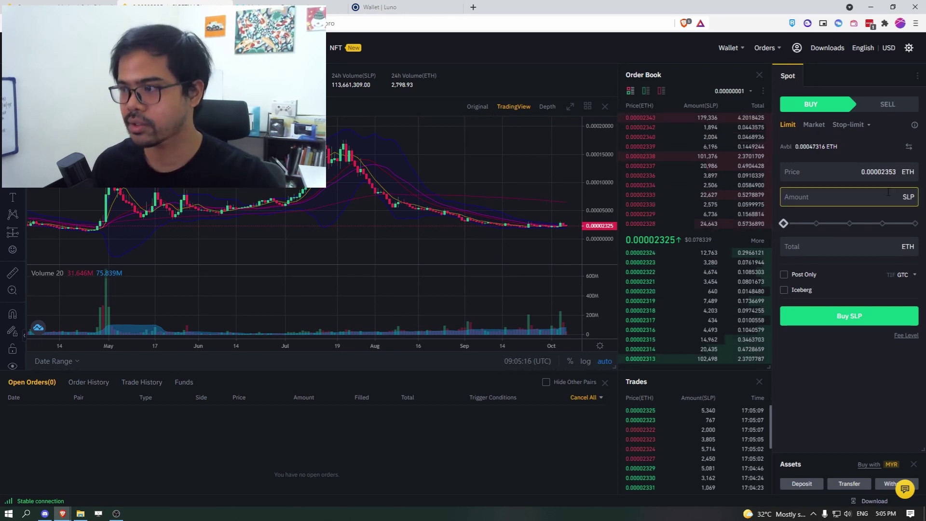
{"action": "left_click", "coordinate": [888, 105]}
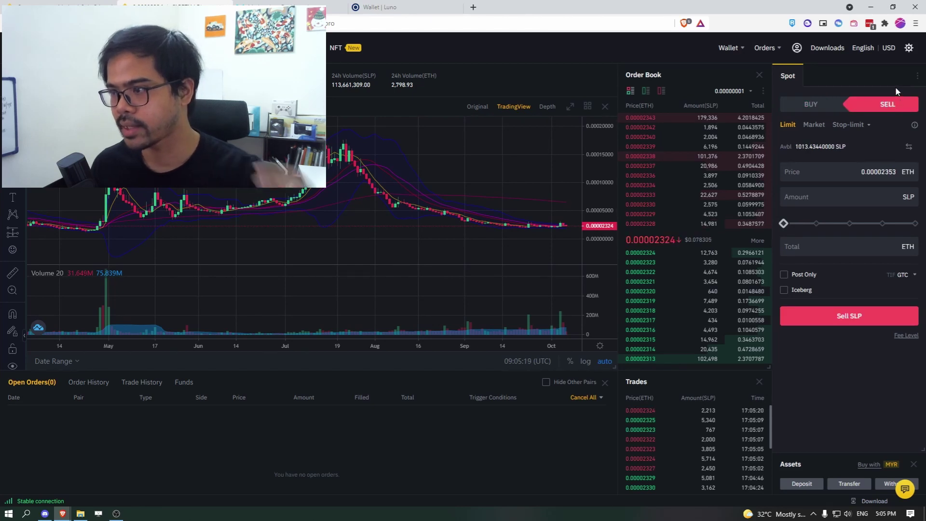
{"action": "left_click", "coordinate": [822, 135]}
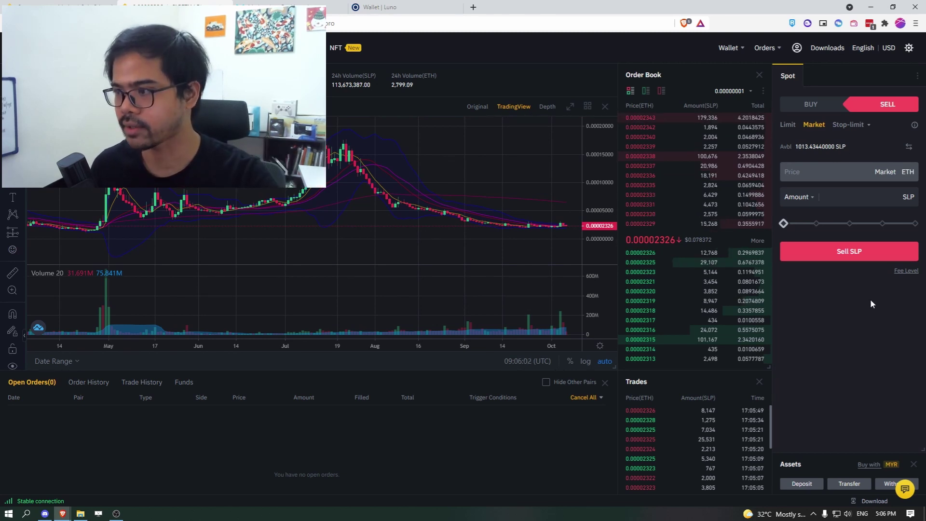
Enter a sell amount, changing 1000 to 10 SLP and trying to place it.
{"action": "left_click", "coordinate": [866, 199]}
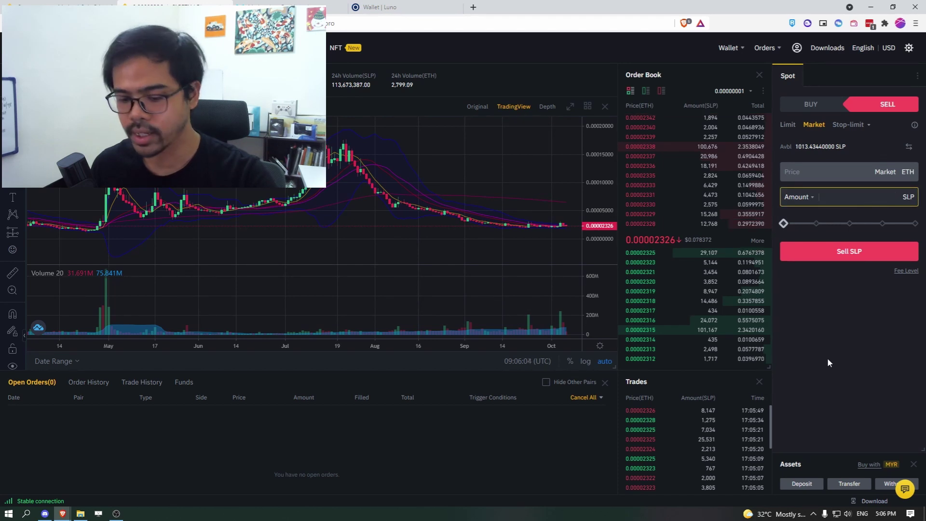
{"action": "type", "text": "1000"}
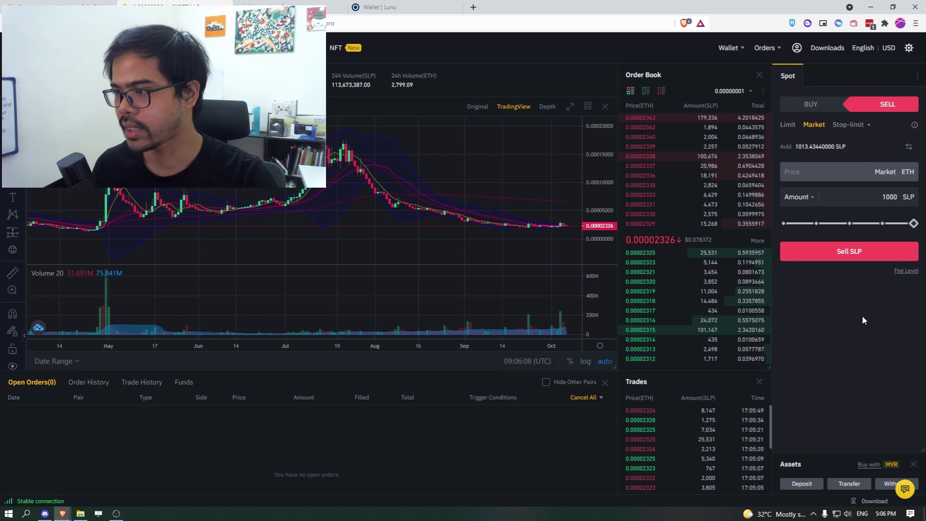
{"action": "double_click", "coordinate": [893, 201]}
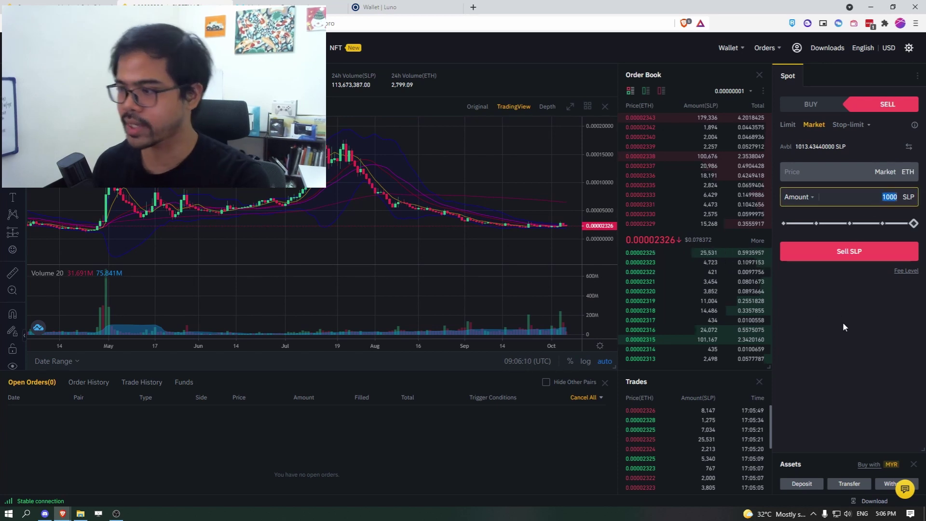
{"action": "key", "text": "BackSpace"}
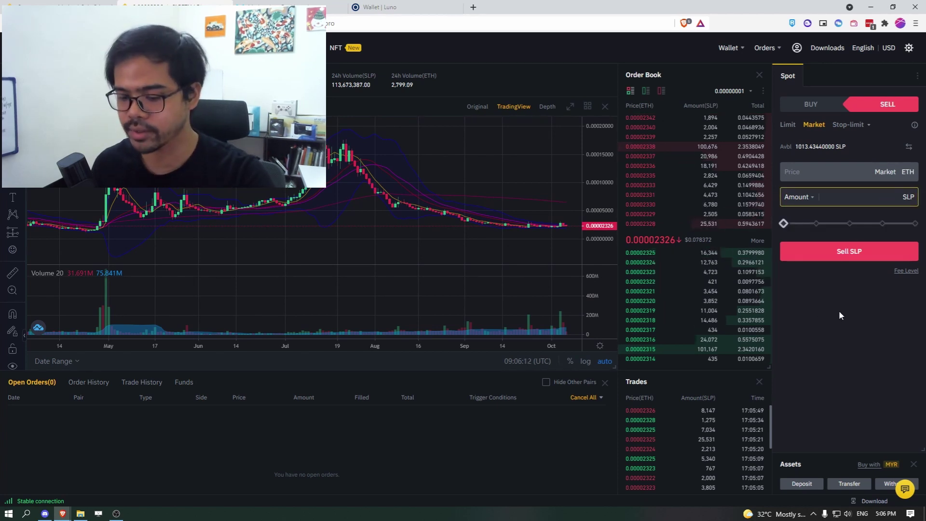
{"action": "type", "text": "10"}
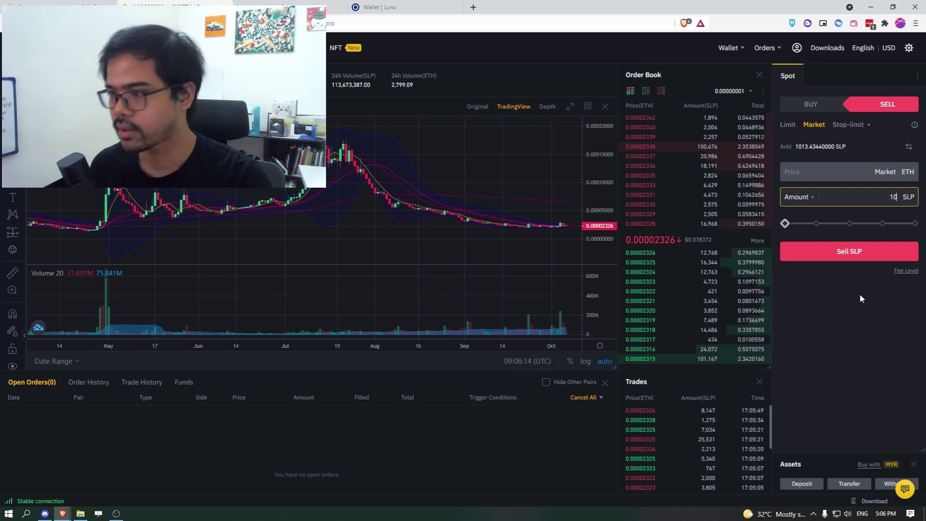
{"action": "left_click", "coordinate": [848, 254]}
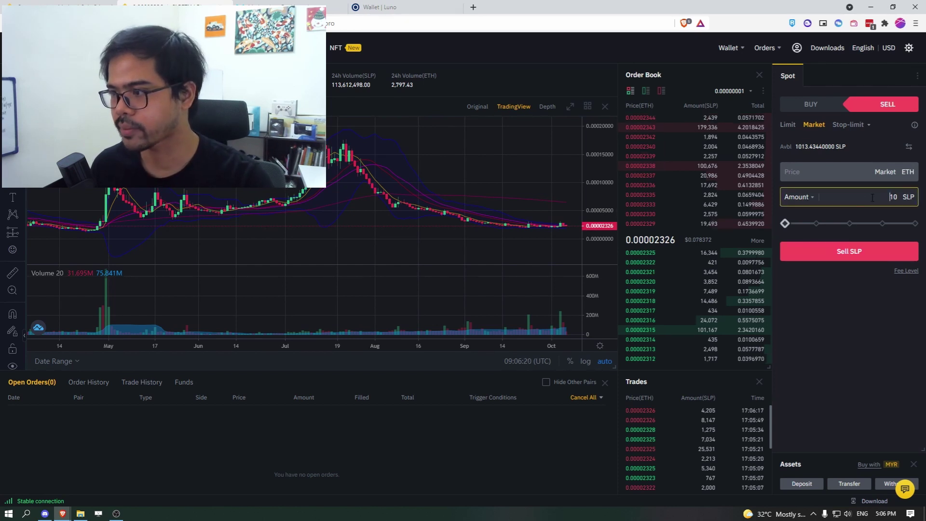
Set the amount back to 1000 SLP, measured in SLP, and place the market sell.
{"action": "left_click_drag", "start_coordinate": [873, 198], "coordinate": [906, 198]}
{"action": "type", "text": "1000"}
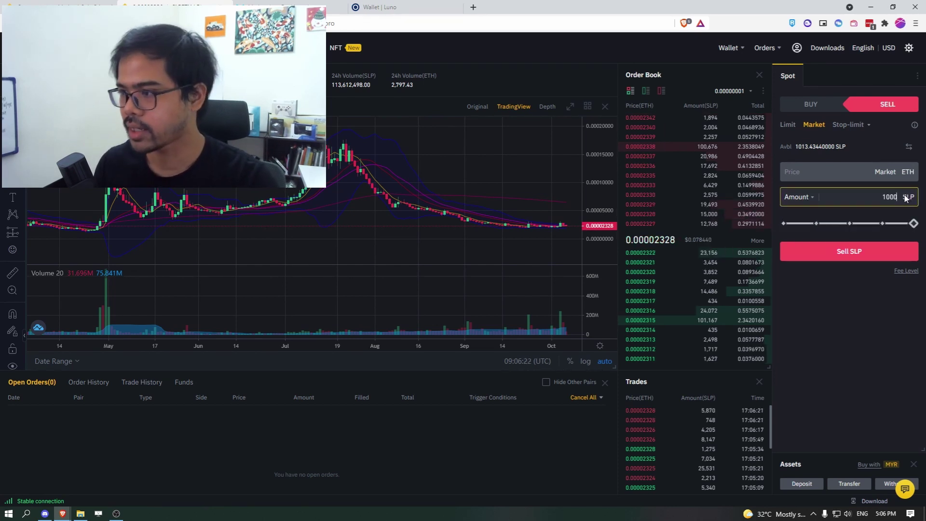
{"action": "left_click", "coordinate": [804, 199]}
{"action": "left_click", "coordinate": [800, 233]}
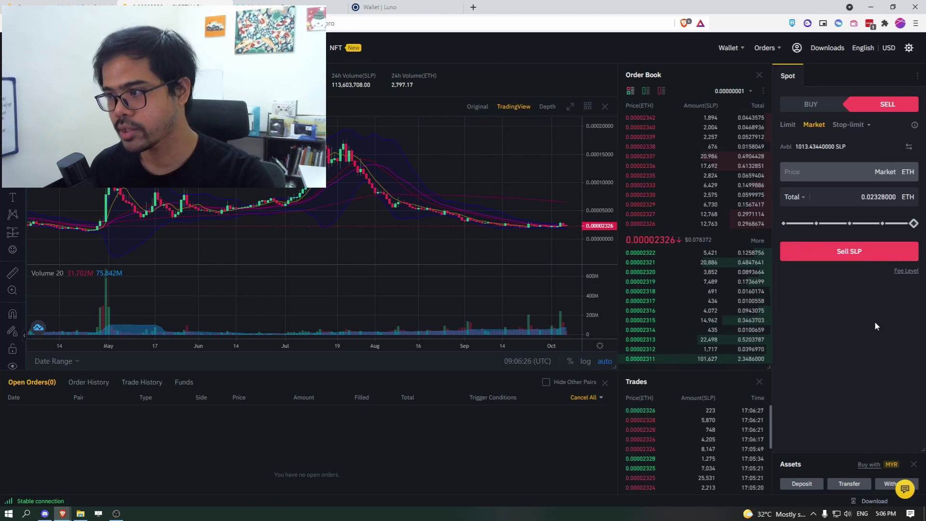
{"action": "left_click", "coordinate": [803, 198]}
{"action": "left_click", "coordinate": [800, 214]}
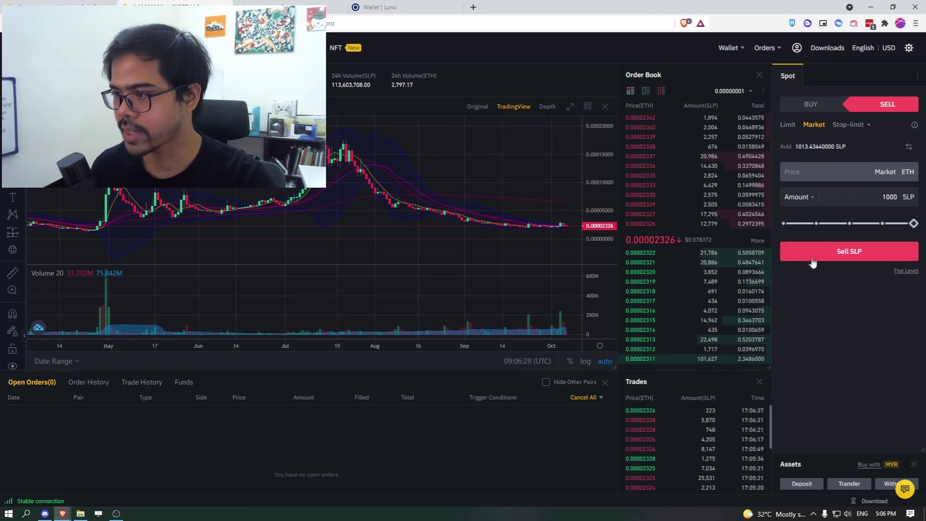
{"action": "mouse_move", "coordinate": [871, 226]}
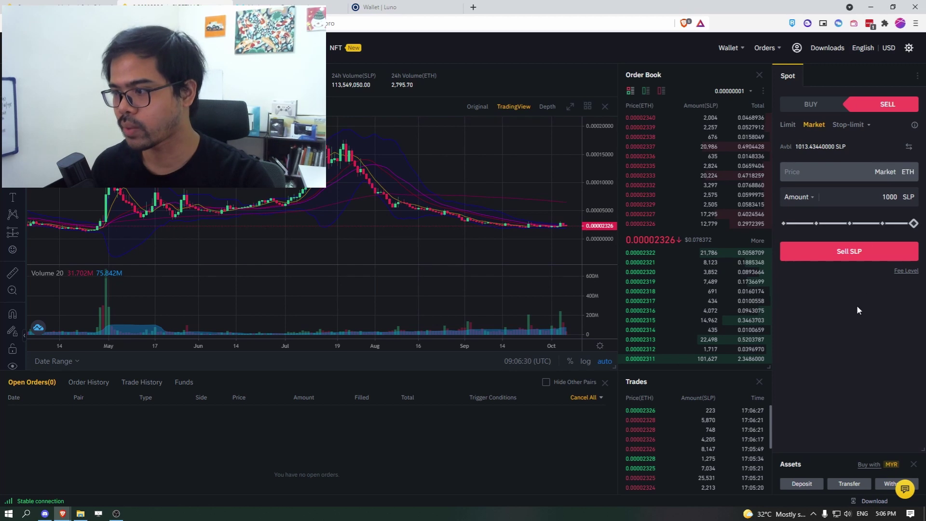
{"action": "left_click", "coordinate": [863, 255]}
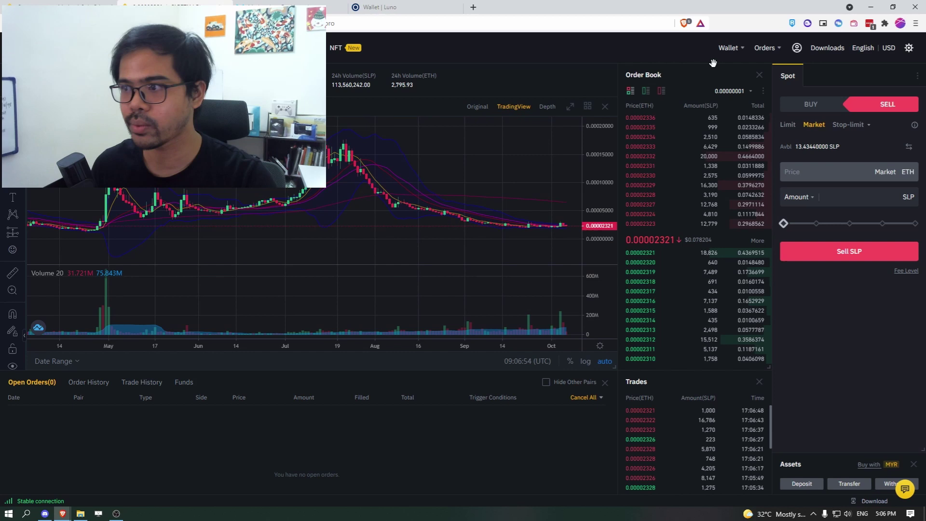
In the Fiat and Spot wallet, search for 'slp', hide balances, and clear the search.
{"action": "mouse_move", "coordinate": [730, 48]}
{"action": "left_click", "coordinate": [753, 106]}
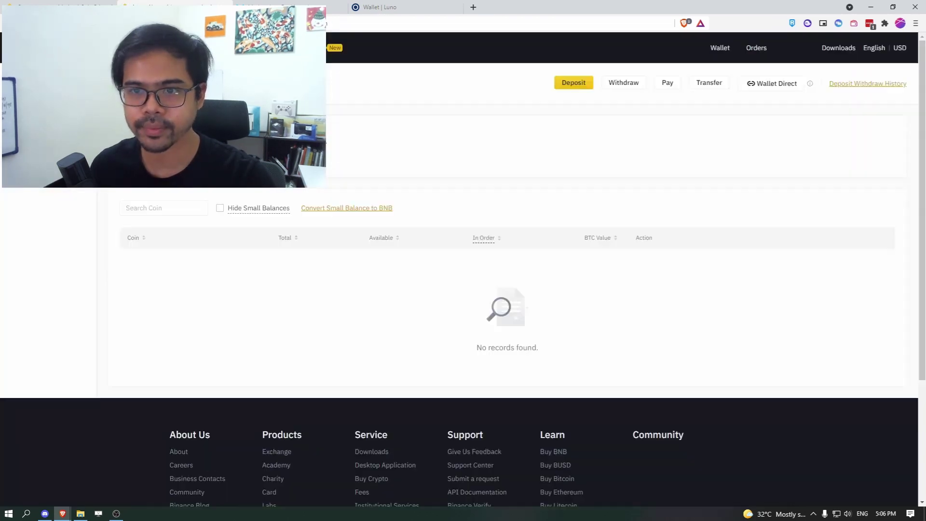
{"action": "left_click", "coordinate": [188, 213]}
{"action": "type", "text": "slp"}
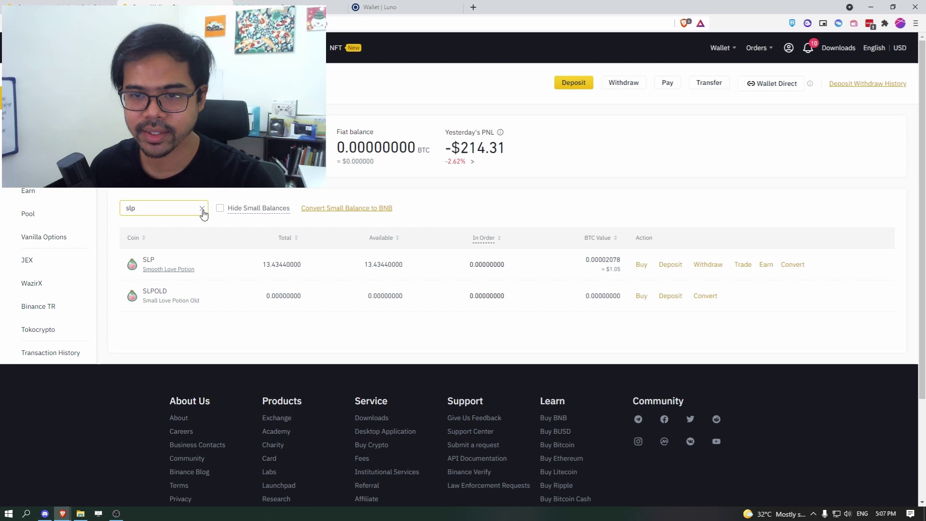
{"action": "left_click", "coordinate": [187, 131]}
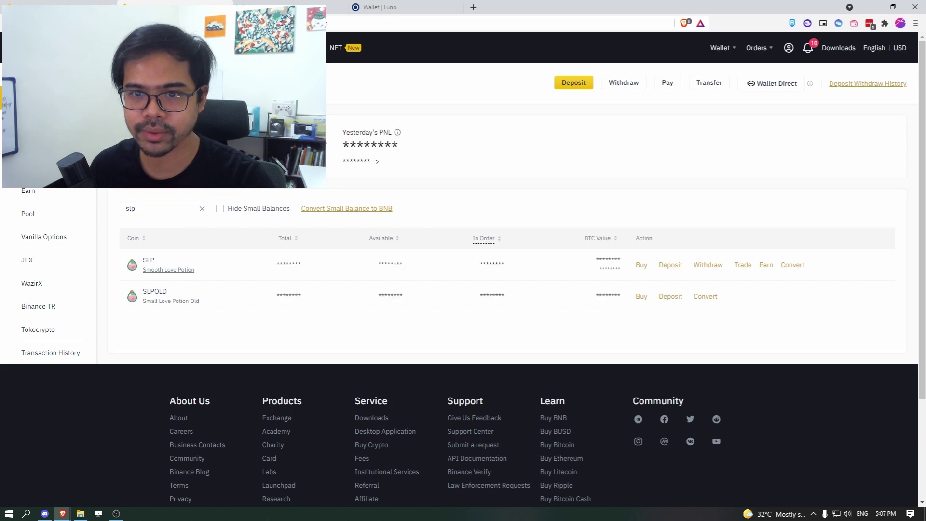
{"action": "left_click", "coordinate": [202, 208]}
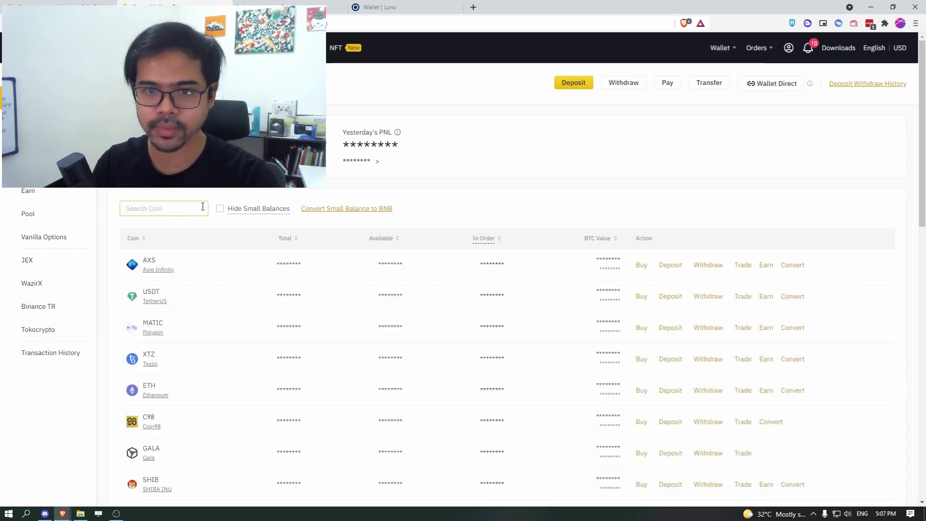
Search the wallet for 'ether' and reveal balances to read the ETH total 0.02365995.
{"action": "left_click", "coordinate": [202, 208]}
{"action": "type", "text": "ether"}
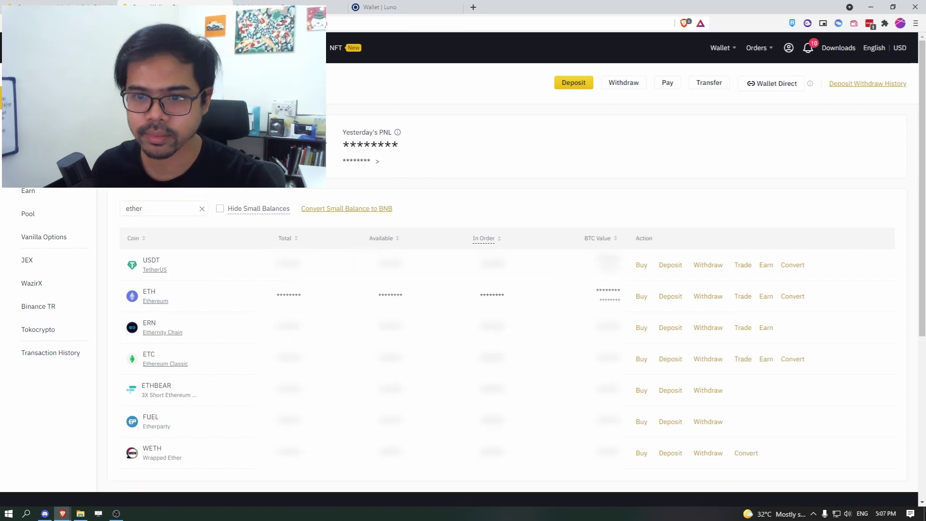
{"action": "left_click", "coordinate": [187, 131]}
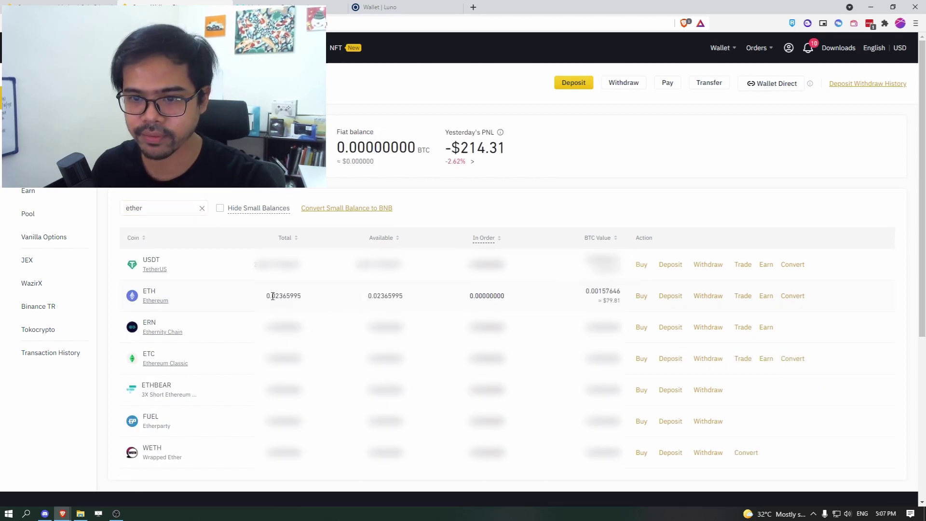
{"action": "left_click_drag", "start_coordinate": [265, 296], "coordinate": [286, 300]}
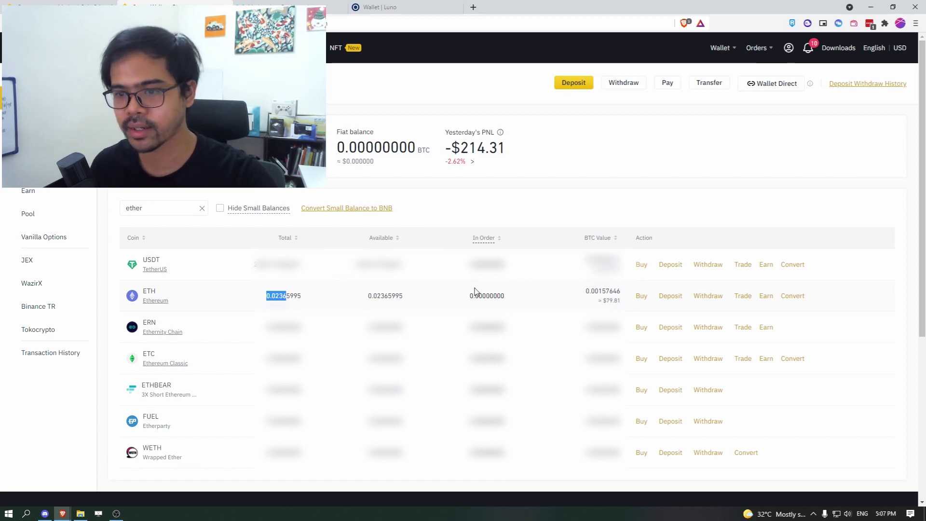
{"action": "left_click", "coordinate": [292, 293]}
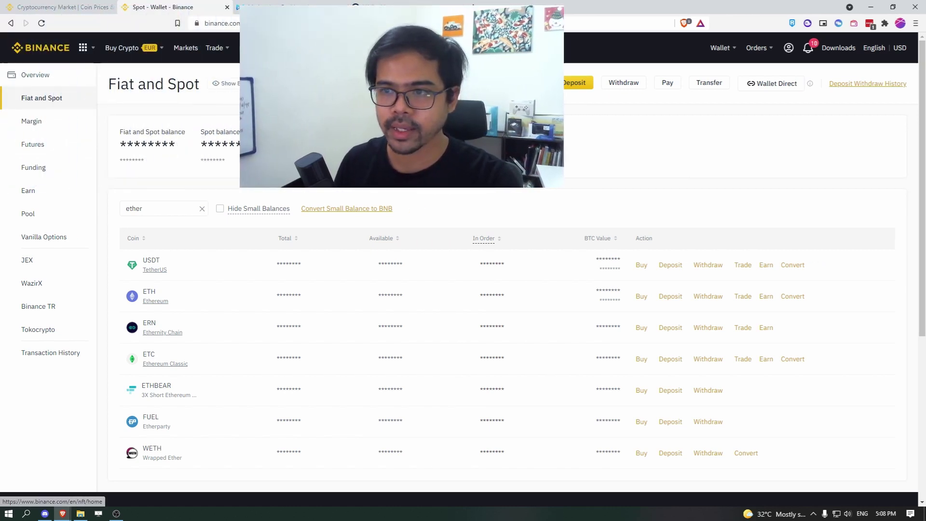
Mask the spot balances with asterisks on the 'ether' results (ETH, ERN, ETC, FUEL, WETH).
{"action": "mouse_move", "coordinate": [226, 54]}
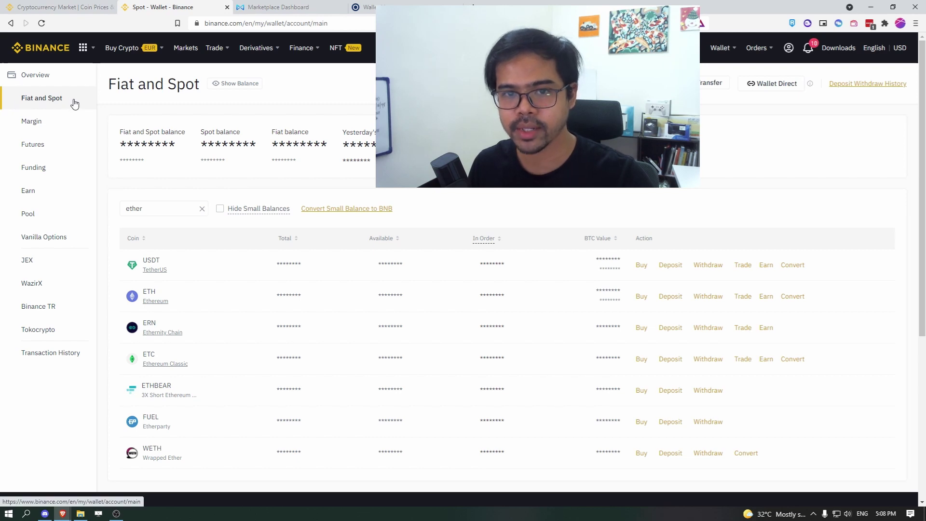
Transfer the entire 0.02365995 ETH balance from Fiat and Spot into the Funding wallet.
{"action": "left_click", "coordinate": [50, 176]}
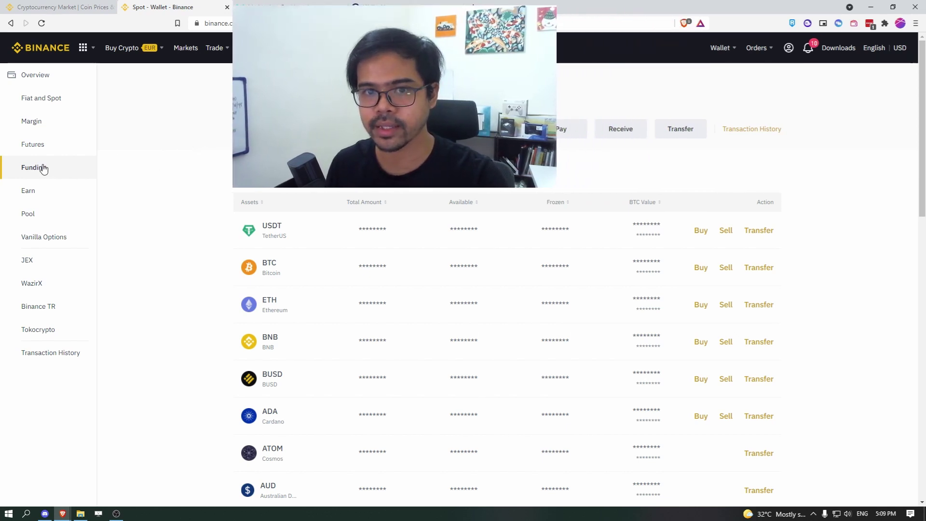
{"action": "left_click", "coordinate": [676, 135]}
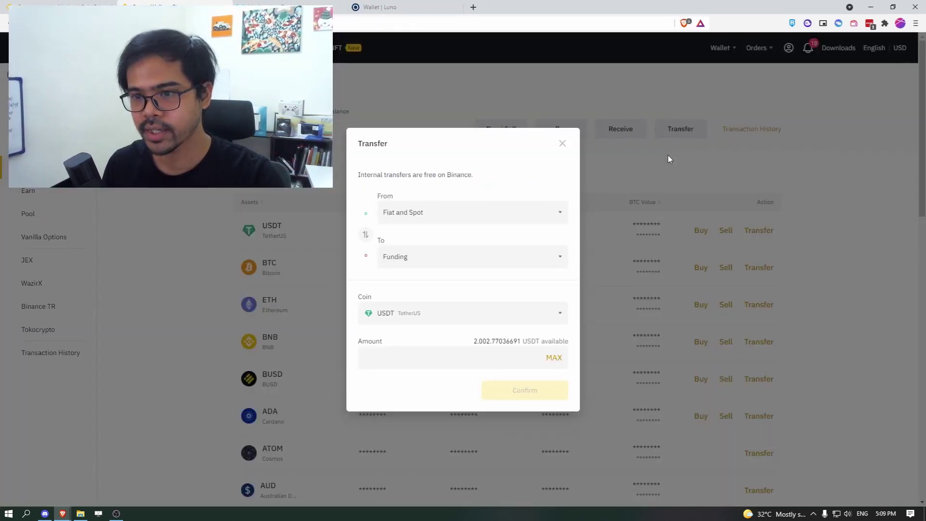
{"action": "left_click_drag", "start_coordinate": [362, 175], "coordinate": [476, 174]}
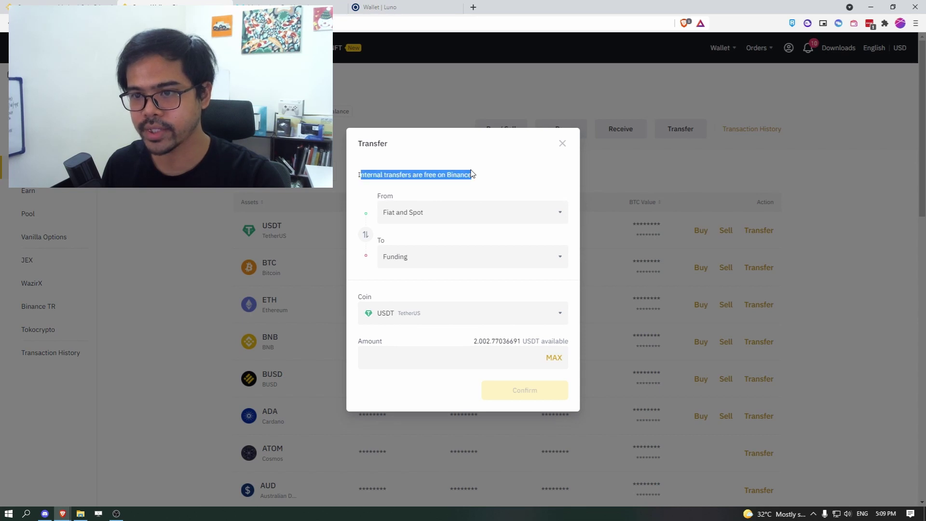
{"action": "left_click", "coordinate": [397, 177]}
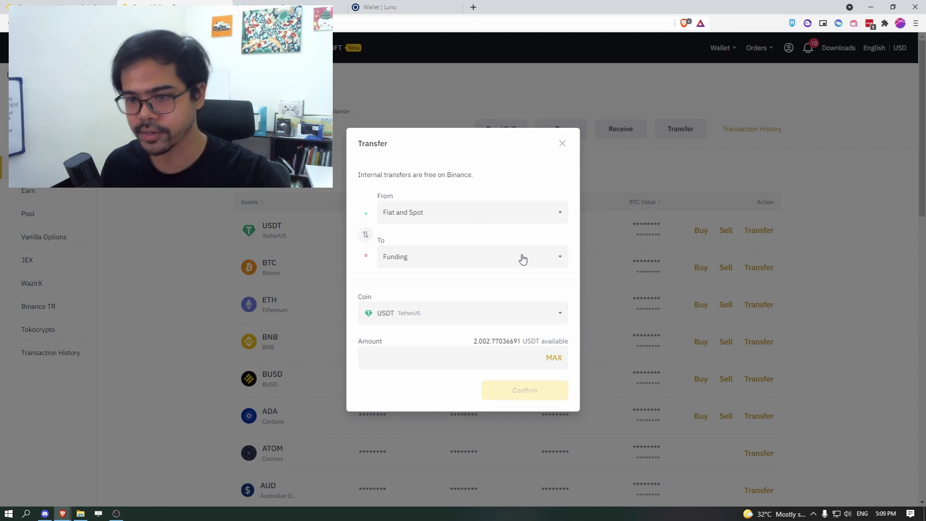
{"action": "left_click", "coordinate": [560, 318]}
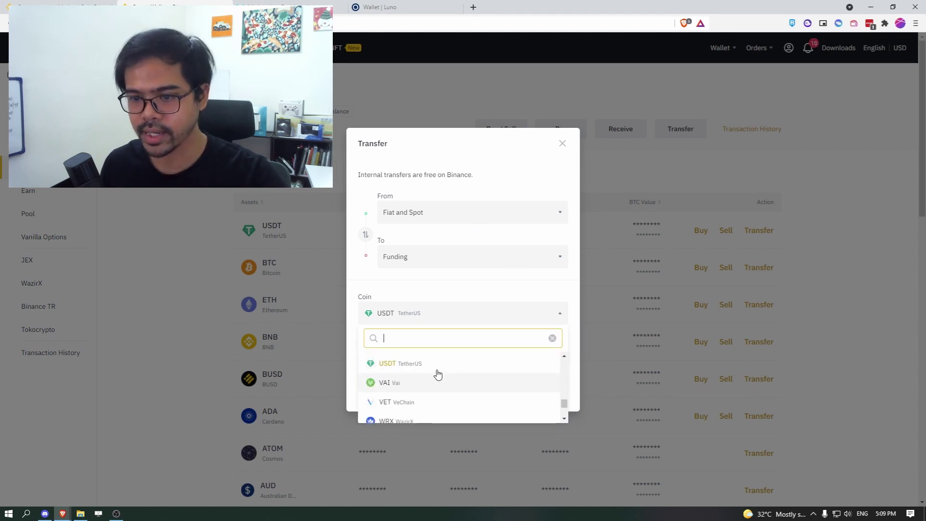
{"action": "type", "text": "eth"}
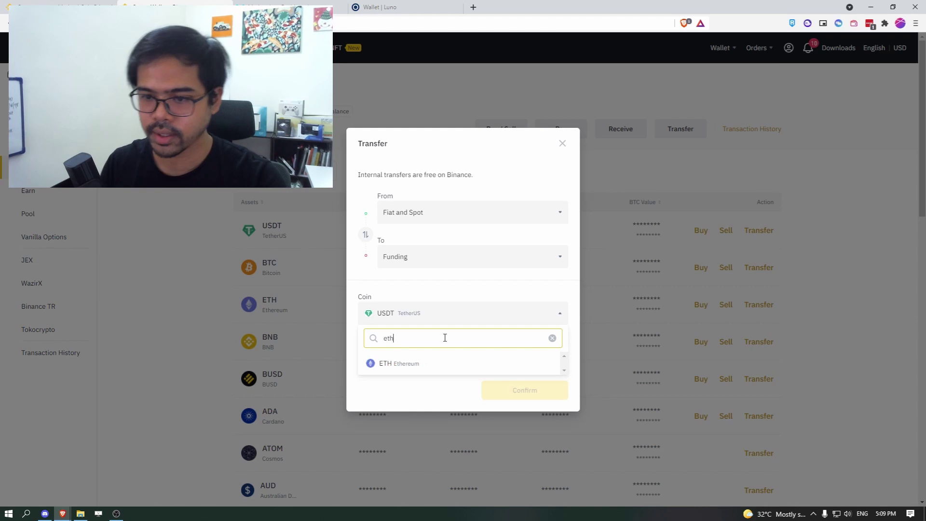
{"action": "left_click", "coordinate": [446, 364]}
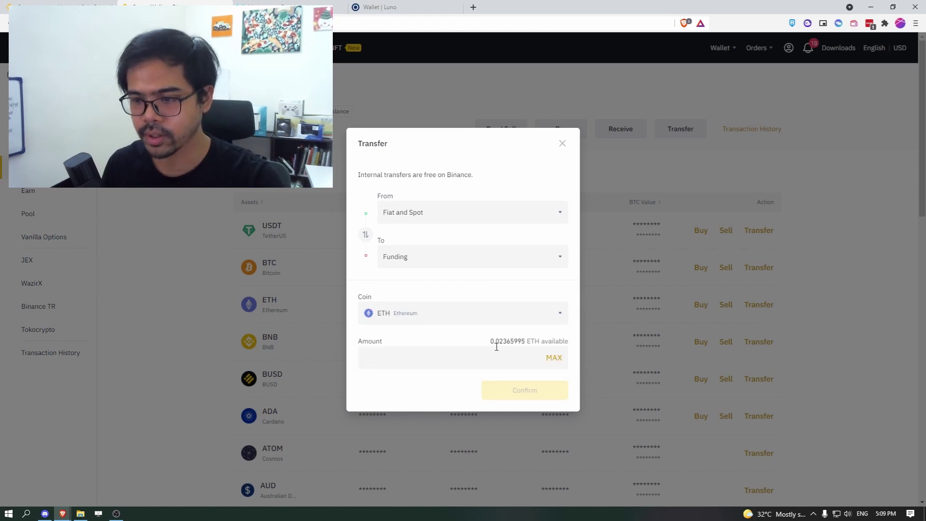
{"action": "left_click", "coordinate": [520, 359]}
{"action": "left_click", "coordinate": [555, 359]}
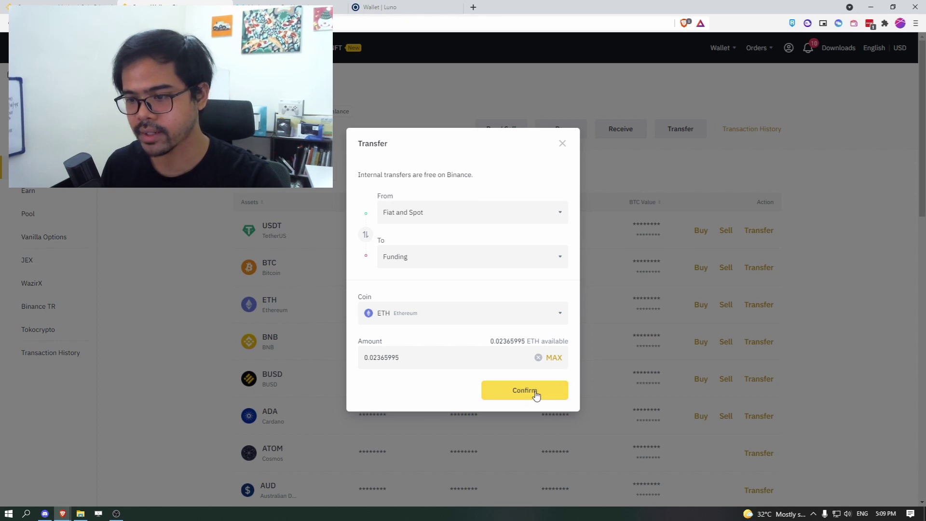
{"action": "left_click", "coordinate": [563, 144]}
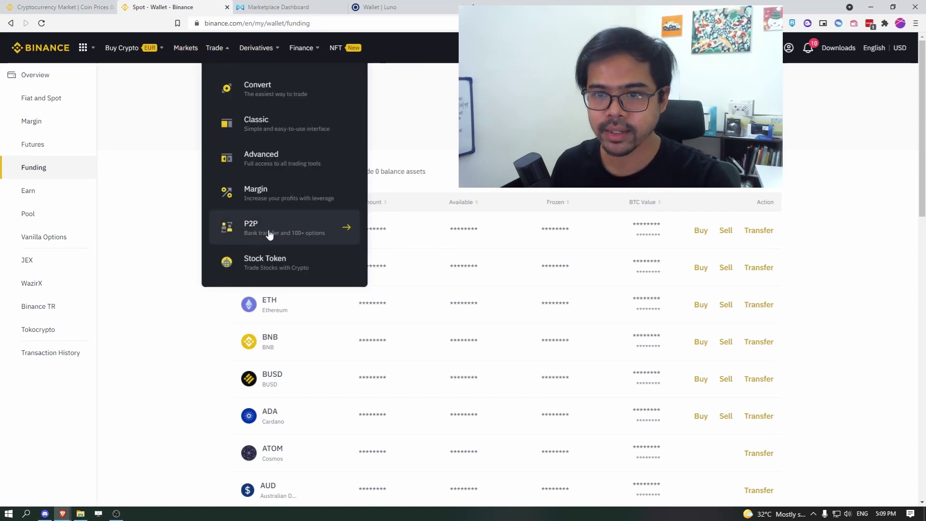
Open the P2P Sell listings and note the top USDT offer at 4.540 RON.
{"action": "left_click", "coordinate": [269, 228]}
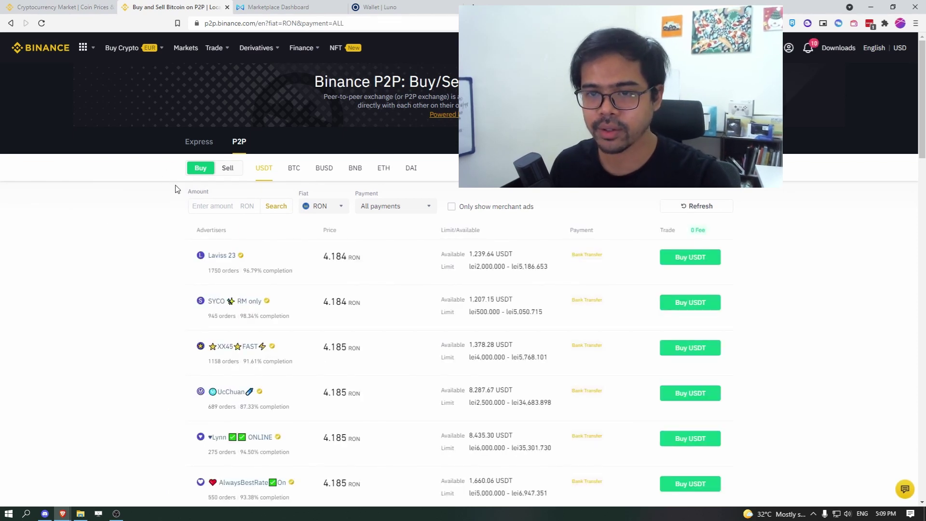
{"action": "left_click", "coordinate": [229, 169]}
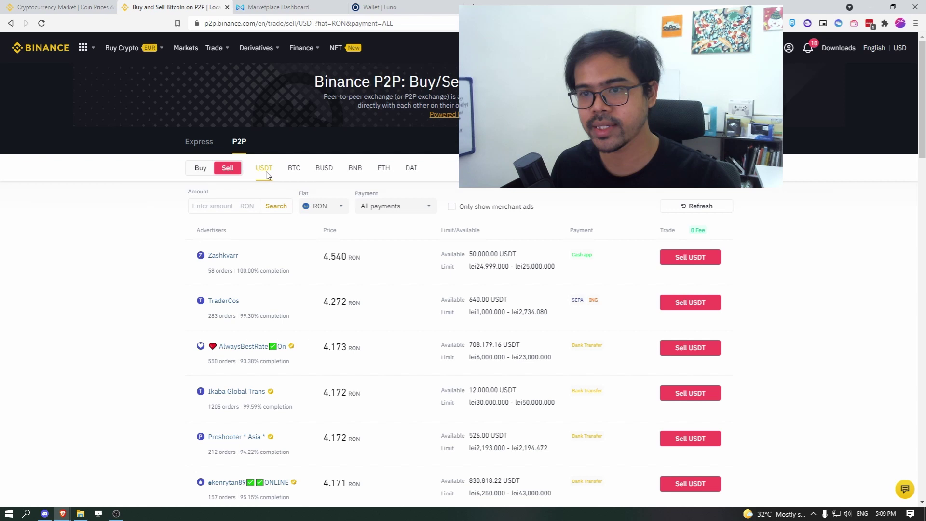
{"action": "left_click", "coordinate": [384, 175]}
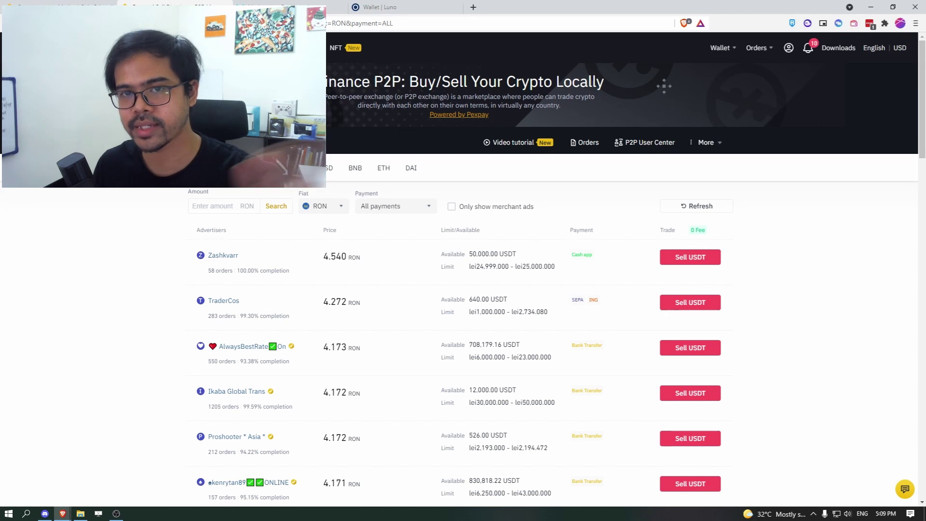
{"action": "double_click", "coordinate": [326, 257]}
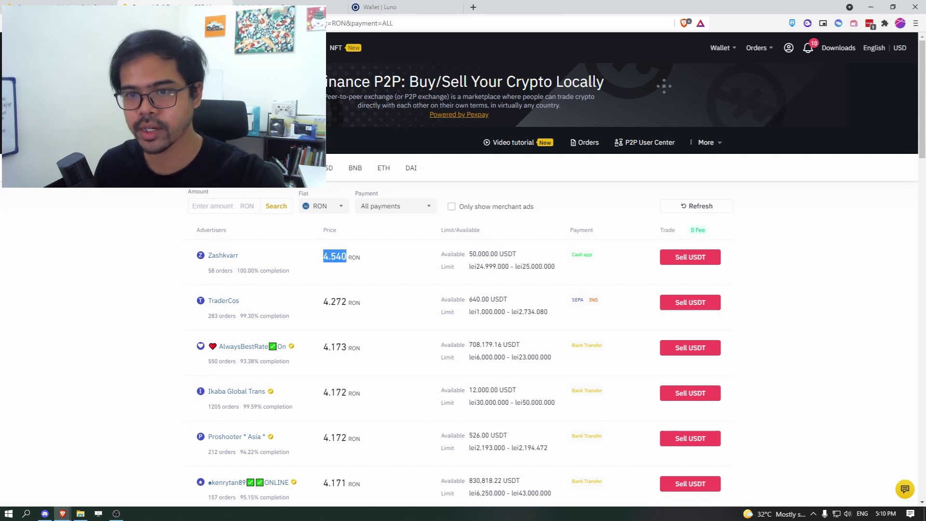
{"action": "left_click", "coordinate": [383, 280]}
{"action": "left_click", "coordinate": [340, 209]}
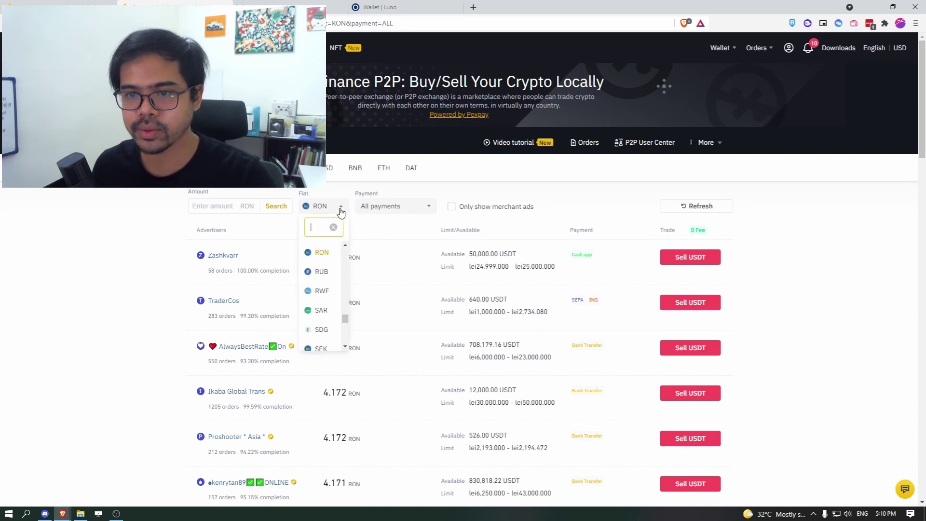
{"action": "type", "text": "ph"}
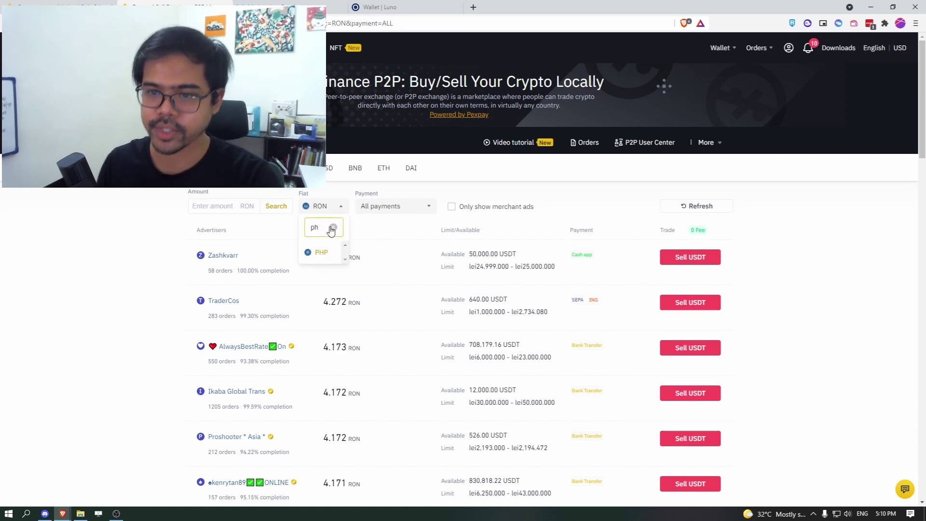
{"action": "left_click", "coordinate": [324, 254]}
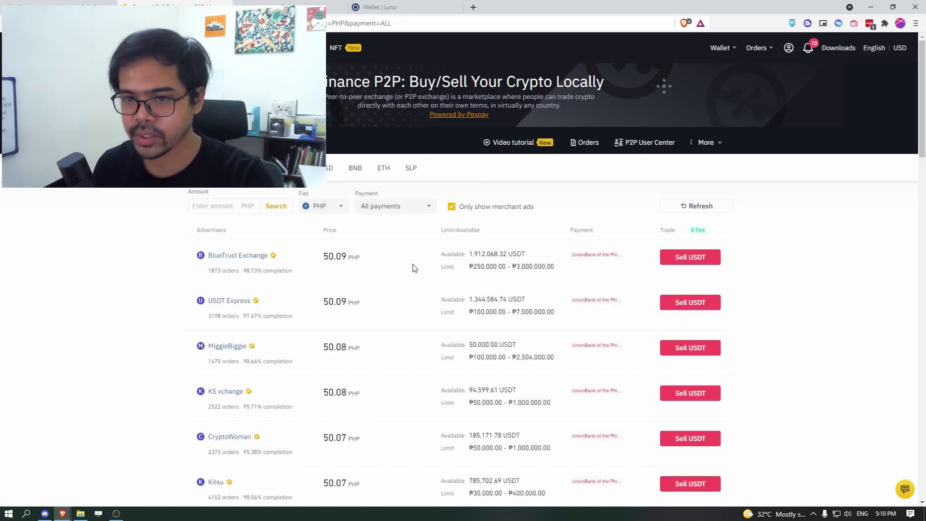
{"action": "scroll", "coordinate": [396, 266], "scroll_direction": "down", "scroll_amount": 3}
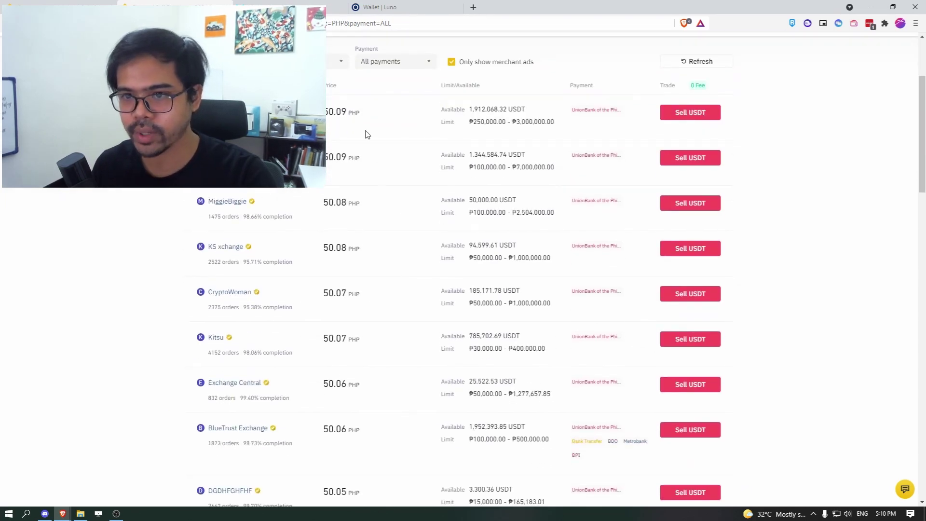
{"action": "scroll", "coordinate": [350, 285], "scroll_direction": "down", "scroll_amount": 1}
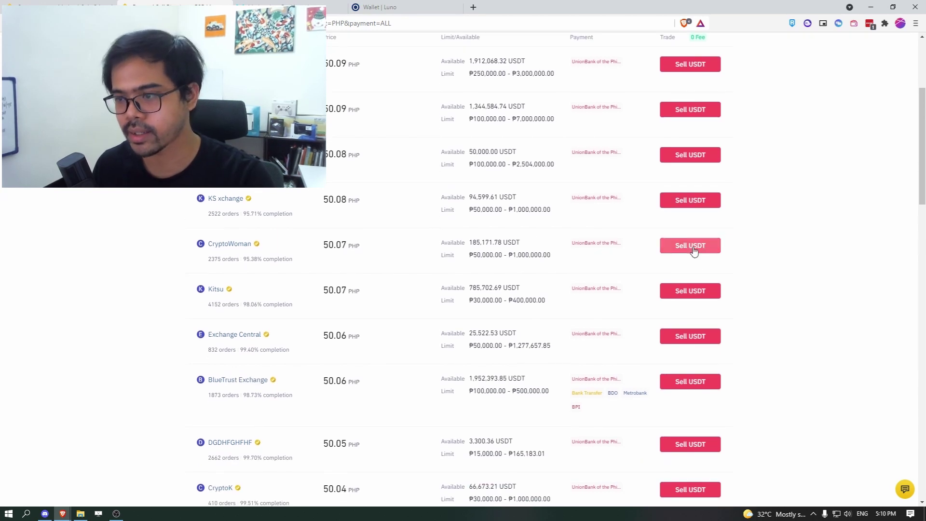
{"action": "left_click", "coordinate": [693, 250]}
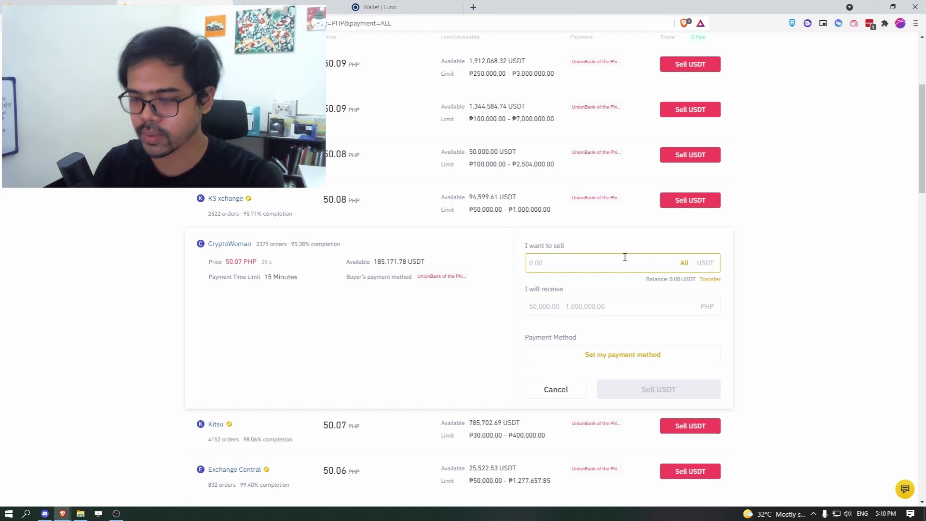
{"action": "type", "text": "100"}
{"action": "left_click_drag", "start_coordinate": [624, 306], "coordinate": [514, 310]}
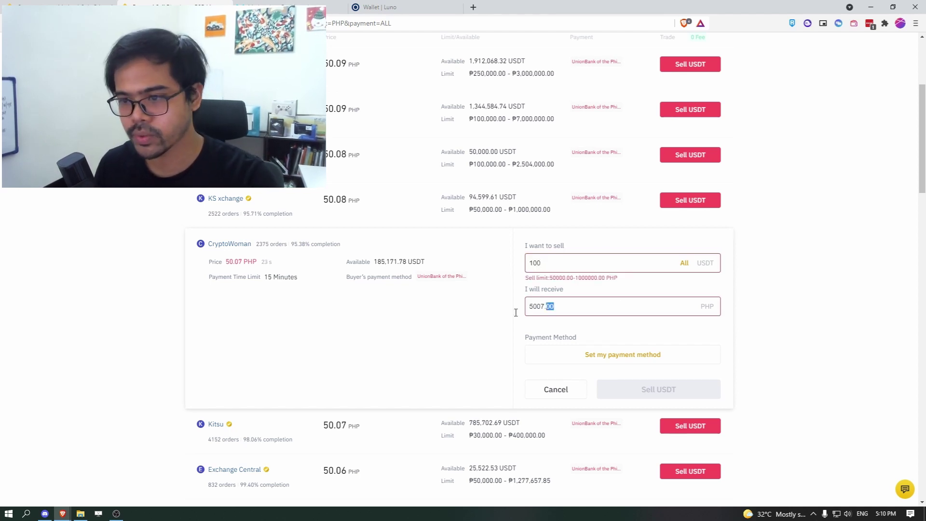
{"action": "left_click", "coordinate": [603, 333]}
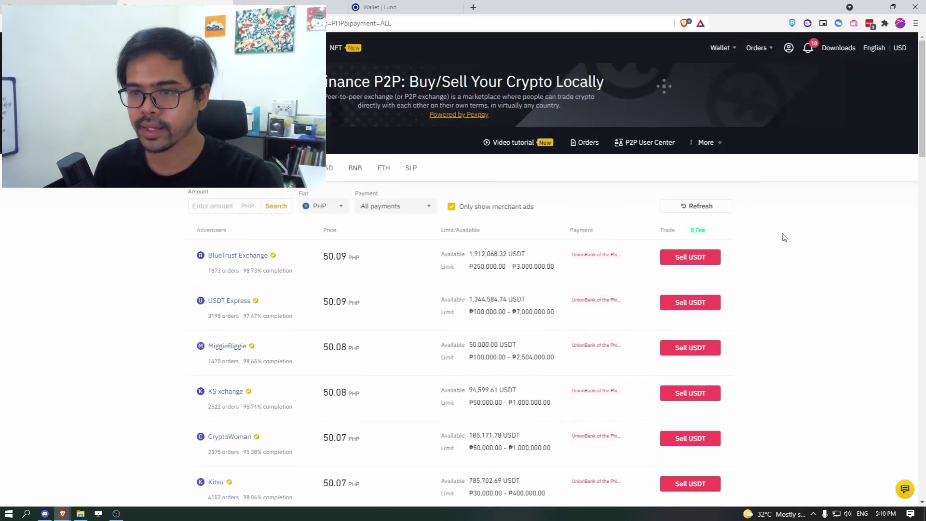
Switch the P2P Sell listings' fiat currency from PHP to RON.
{"action": "left_click", "coordinate": [338, 206]}
{"action": "mouse_move", "coordinate": [349, 318]}
{"action": "left_mouse_down"}
{"action": "mouse_move", "coordinate": [349, 256]}
{"action": "mouse_move", "coordinate": [353, 332]}
{"action": "left_mouse_up"}
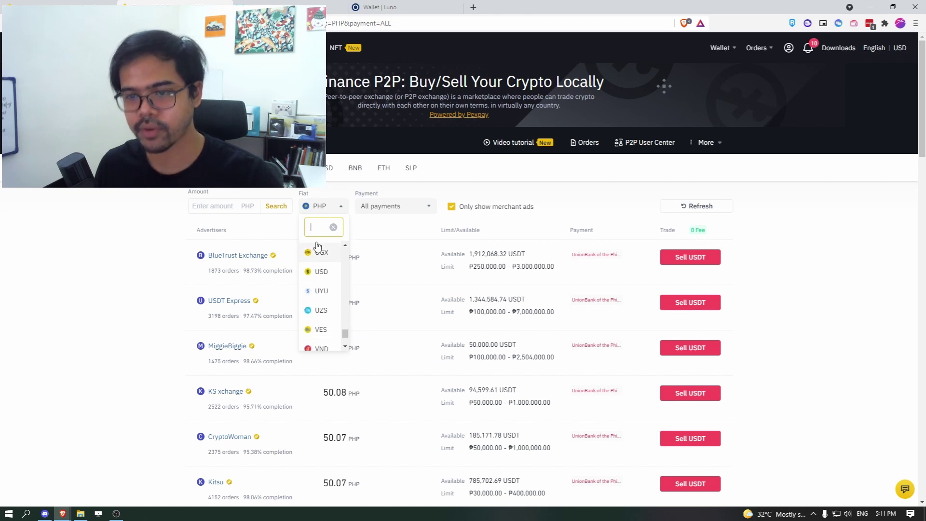
{"action": "type", "text": "ron"}
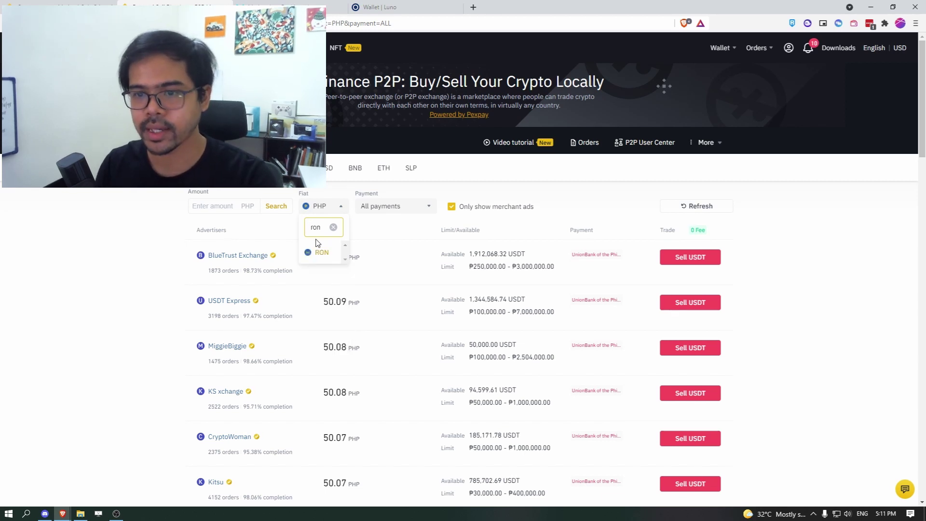
{"action": "left_click", "coordinate": [321, 252]}
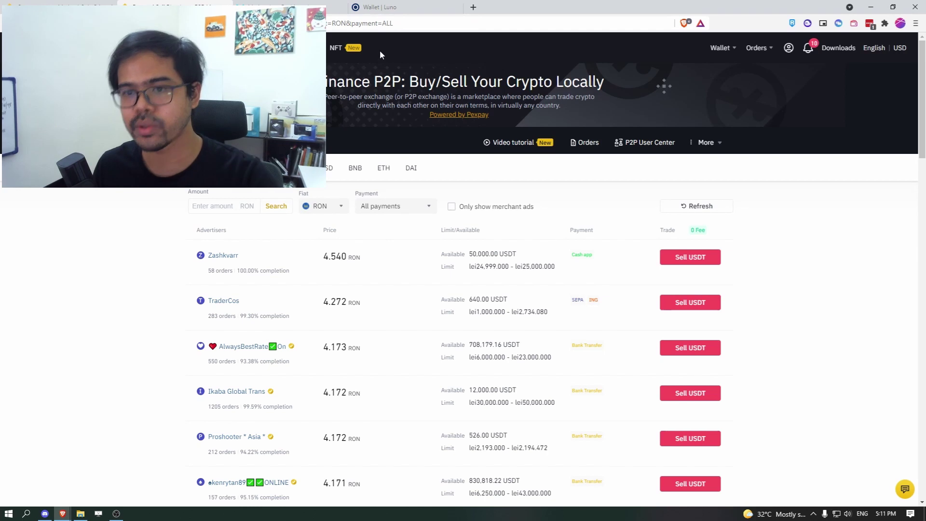
Copy the Ethereum deposit address from Luno's Receive screen.
{"action": "left_click", "coordinate": [421, 13]}
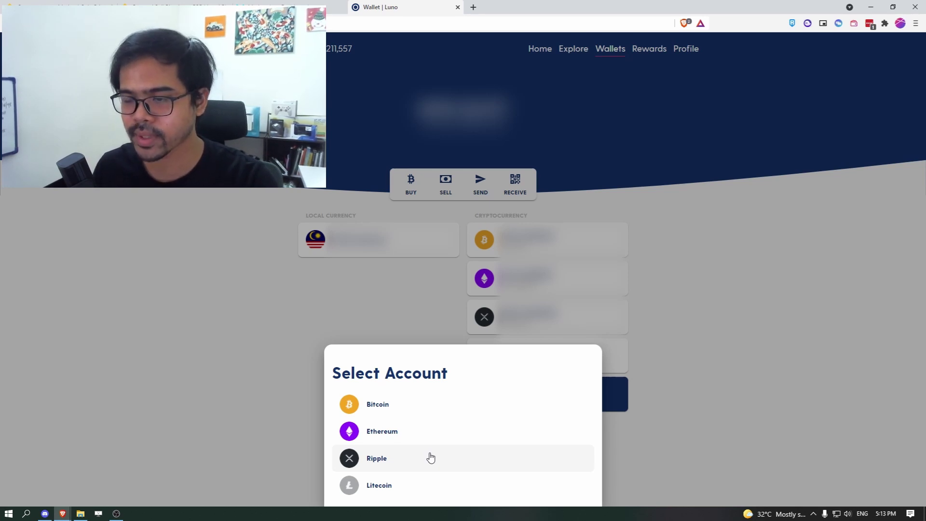
{"action": "left_click", "coordinate": [483, 442]}
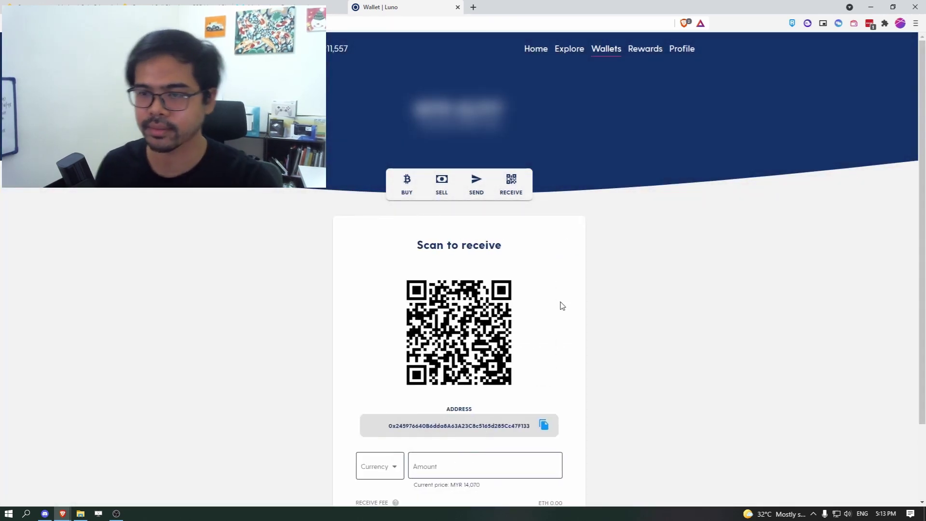
{"action": "scroll", "coordinate": [559, 281], "scroll_direction": "down", "scroll_amount": 2}
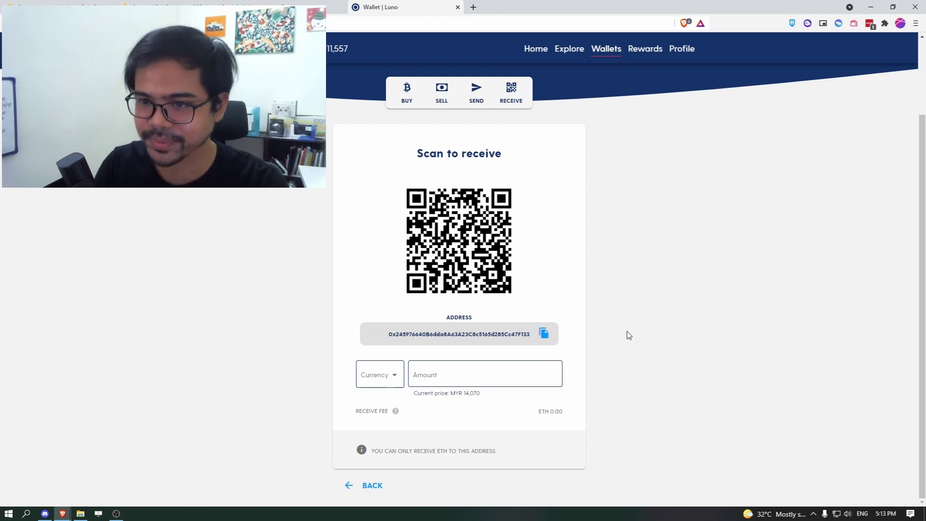
{"action": "left_click", "coordinate": [545, 333]}
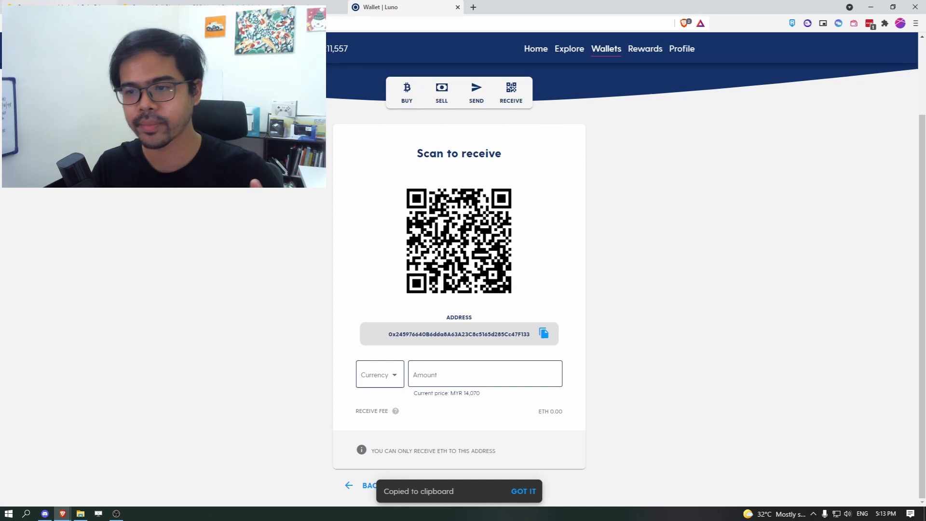
Start an ETH withdrawal to the pasted Luno address and show the BSC and ERC20 network options.
{"action": "key", "text": "ctrl+shift+Tab"}
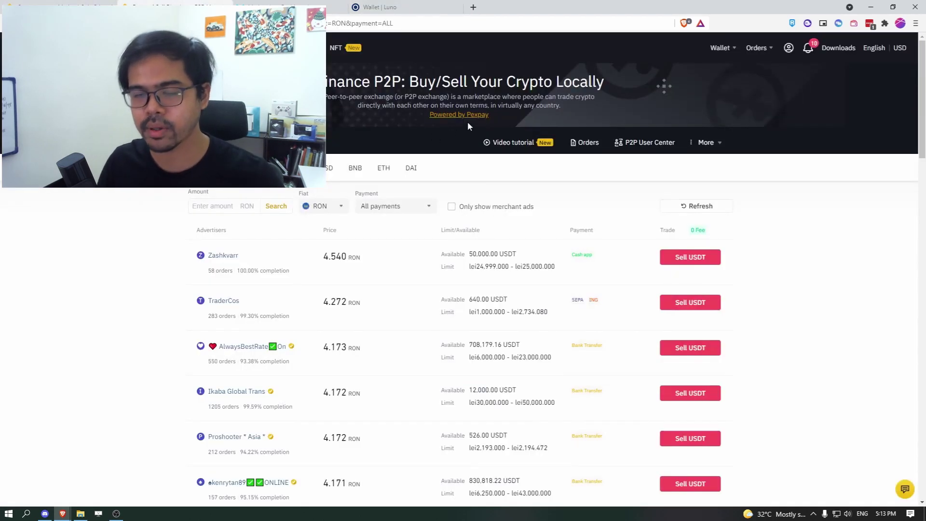
{"action": "mouse_move", "coordinate": [728, 53]}
{"action": "left_click", "coordinate": [734, 76]}
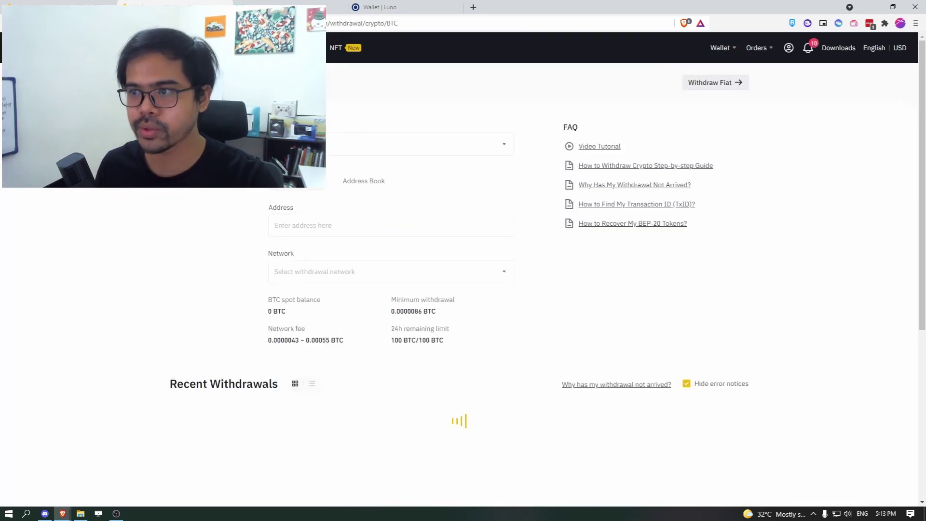
{"action": "left_click", "coordinate": [453, 152]}
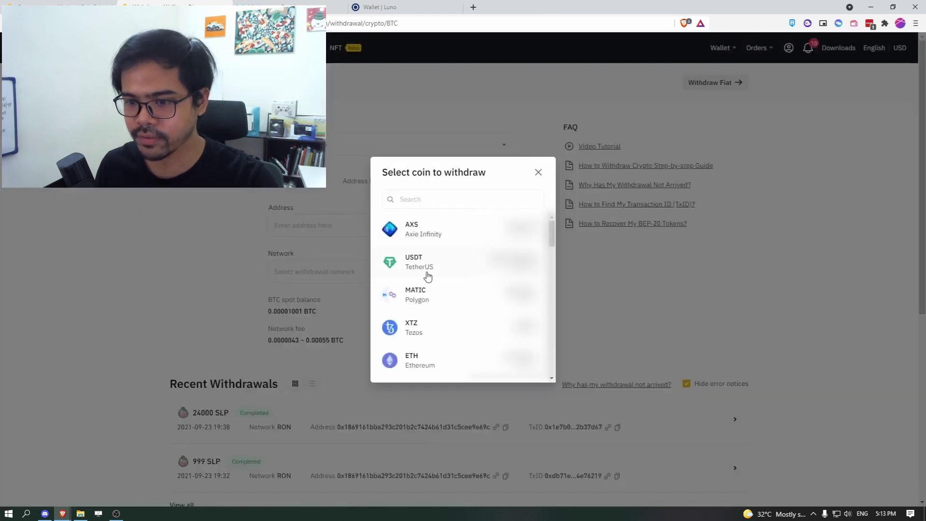
{"action": "left_click", "coordinate": [442, 361]}
{"action": "left_click", "coordinate": [317, 222]}
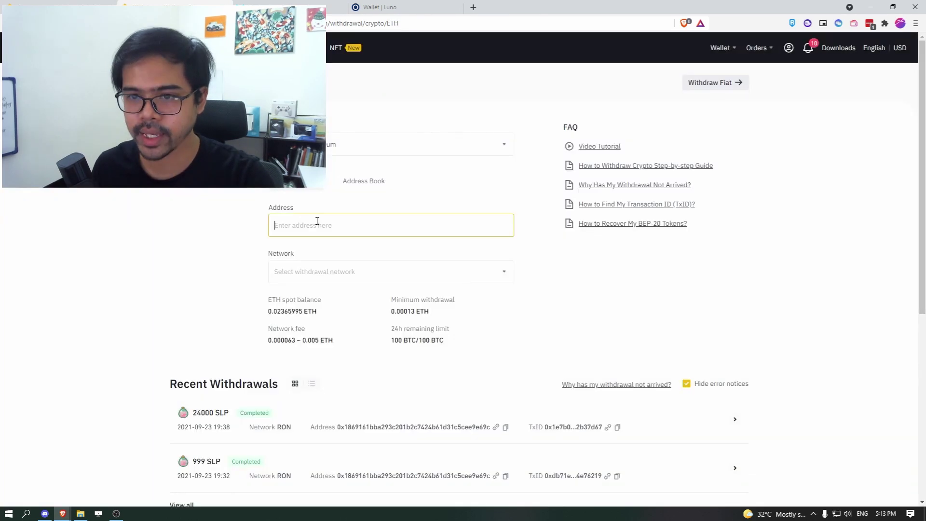
{"action": "key", "text": "ctrl+v"}
{"action": "left_click", "coordinate": [458, 272]}
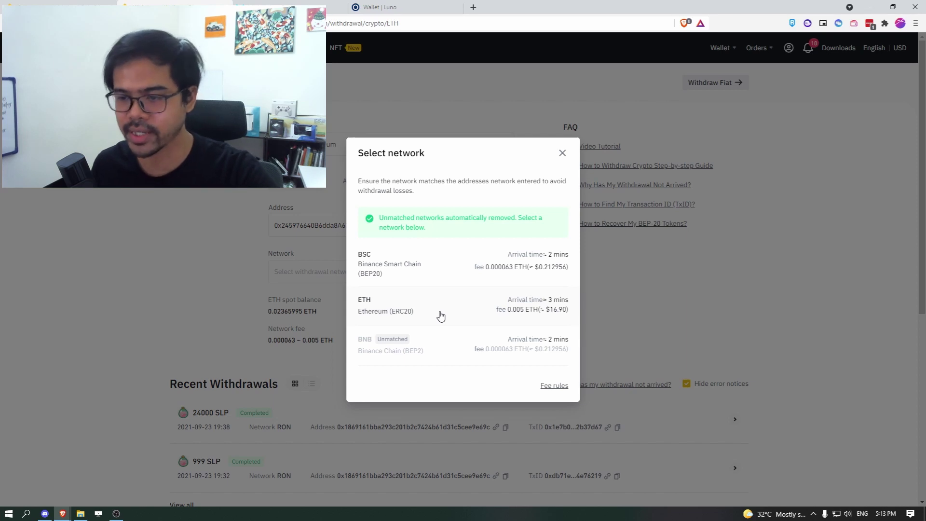
Enter a 0.02 ETH withdrawal over Ethereum (ERC20) with its 0.005 ETH fee and submit it.
{"action": "left_click", "coordinate": [474, 313]}
{"action": "left_click", "coordinate": [316, 324]}
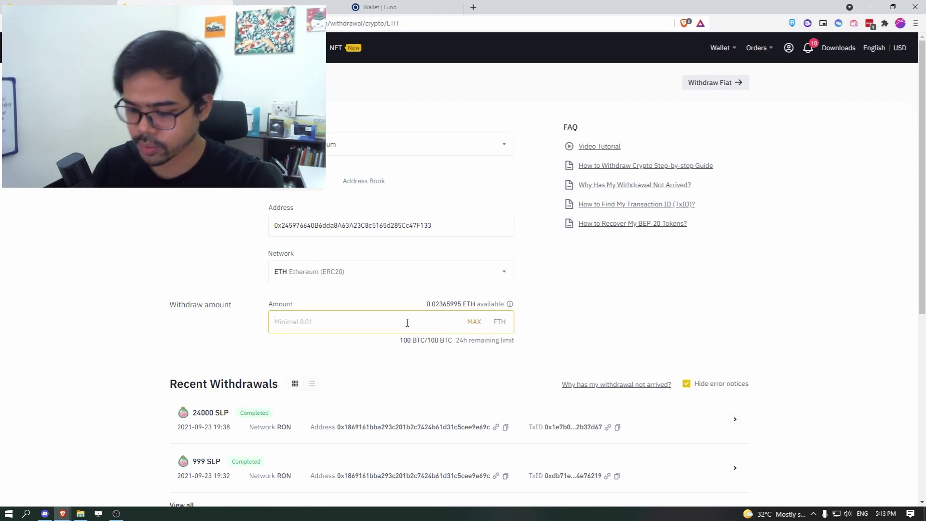
{"action": "type", "text": "0.02"}
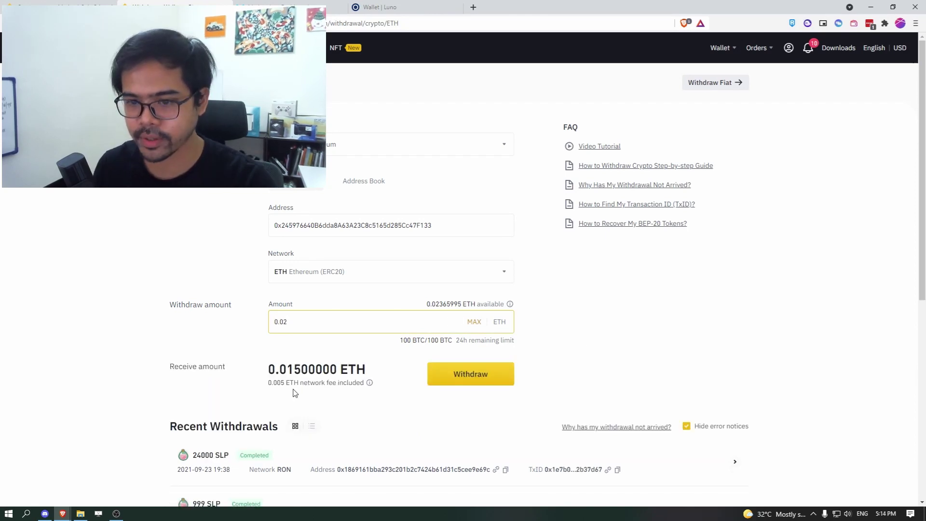
{"action": "left_click_drag", "start_coordinate": [267, 383], "coordinate": [324, 385]}
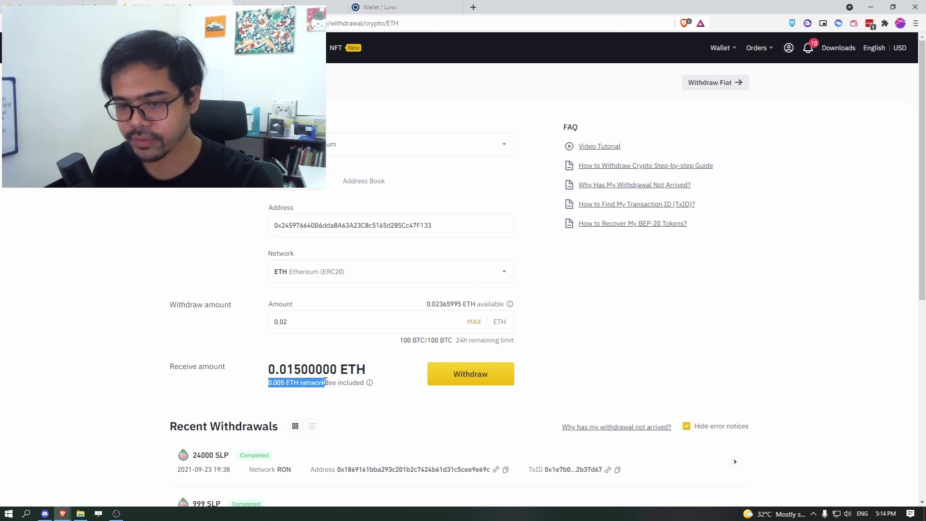
{"action": "left_click", "coordinate": [307, 329]}
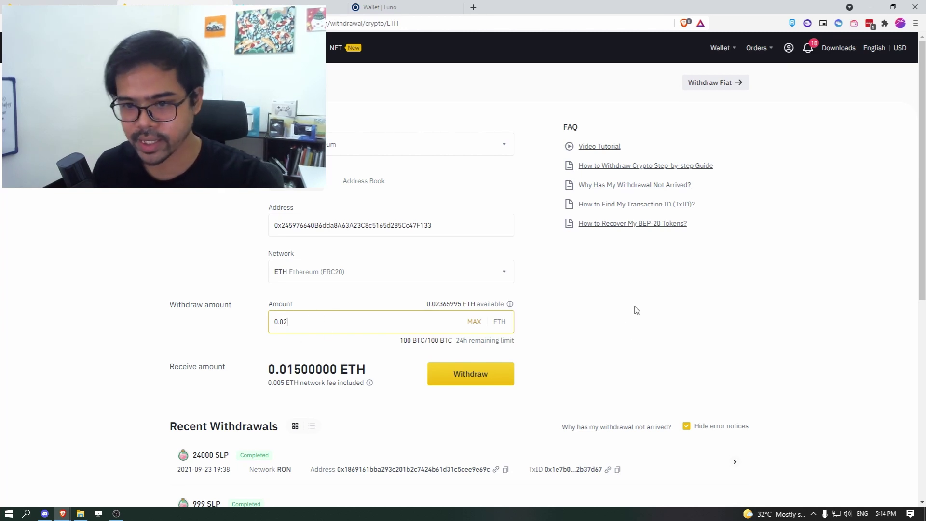
{"action": "scroll", "coordinate": [630, 289], "scroll_direction": "down", "scroll_amount": 2}
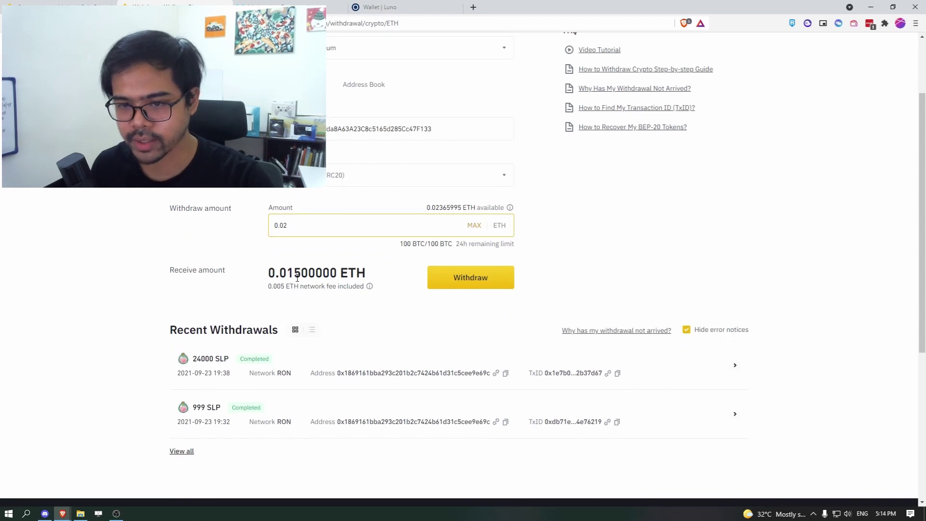
{"action": "left_click", "coordinate": [481, 280]}
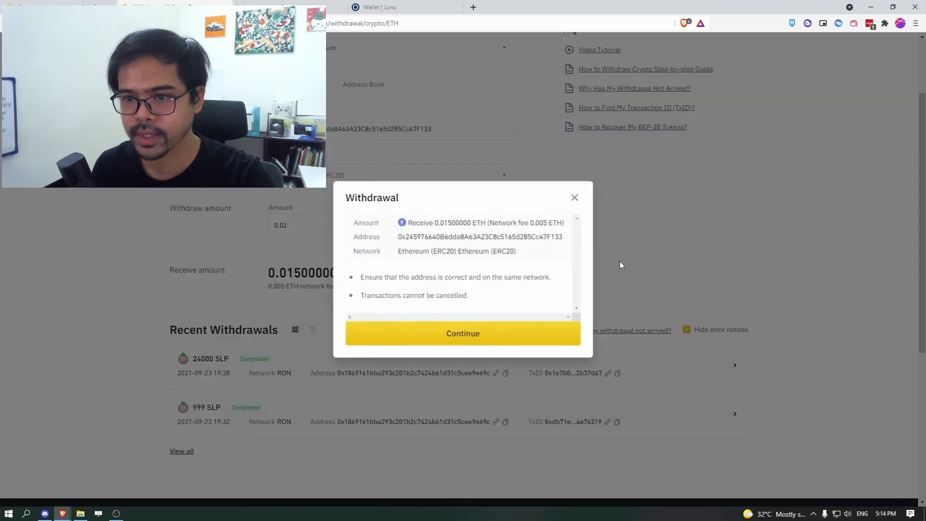
Check the summary's destination address matches the Luno Ethereum address.
{"action": "double_click", "coordinate": [466, 210]}
{"action": "left_click", "coordinate": [466, 210]}
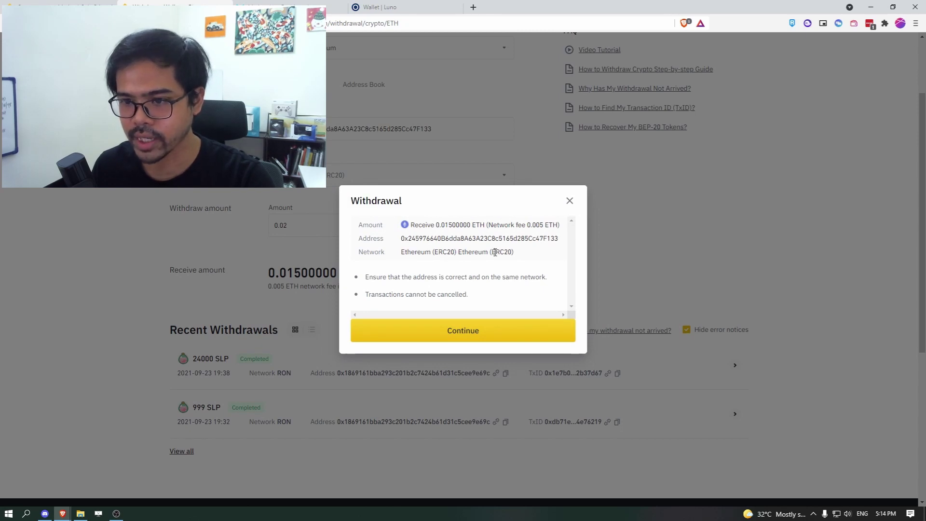
{"action": "left_click_drag", "start_coordinate": [367, 277], "coordinate": [550, 281]}
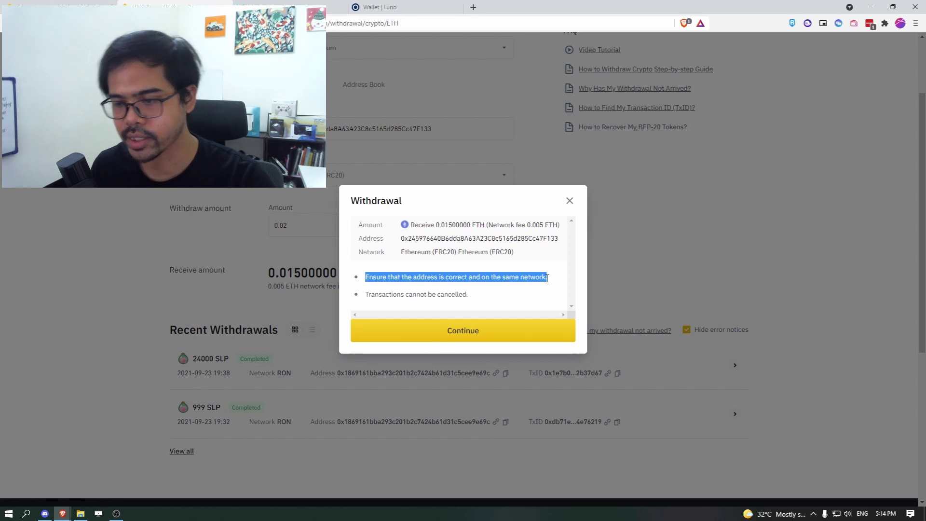
{"action": "double_click", "coordinate": [488, 238]}
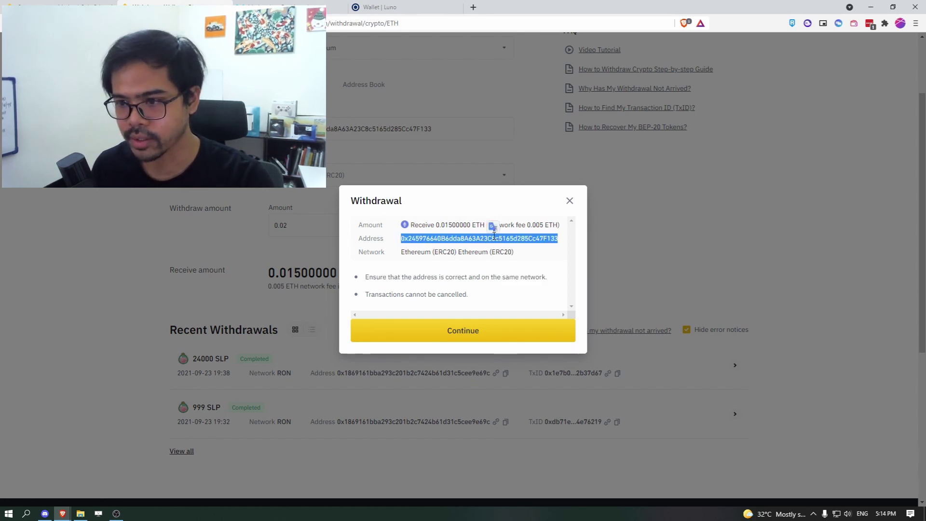
{"action": "key", "text": "ctrl+c"}
{"action": "key", "text": "ctrl+Tab"}
{"action": "key", "text": "ctrl+Tab"}
{"action": "key", "text": "ctrl+f"}
{"action": "key", "text": "ctrl+v"}
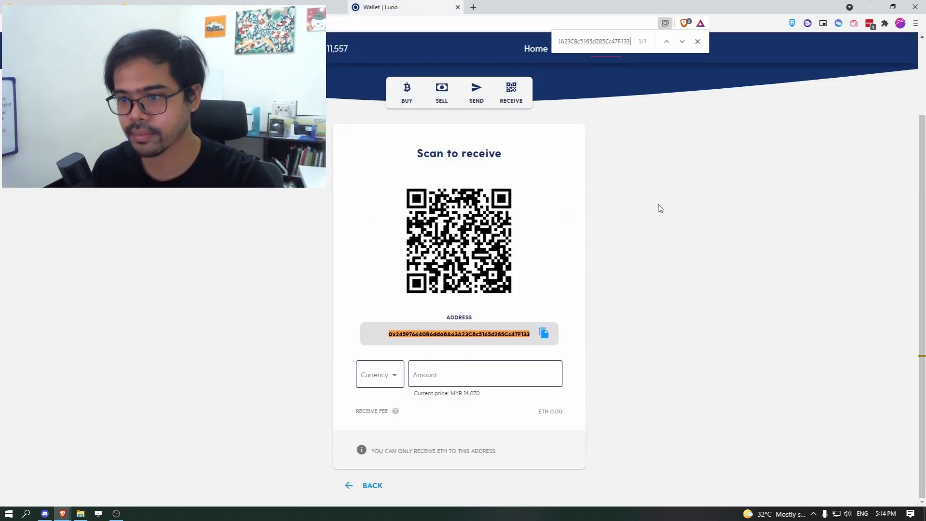
{"action": "key", "text": "Escape"}
{"action": "key", "text": "ctrl+shift+Tab"}
{"action": "key", "text": "ctrl+shift+Tab"}
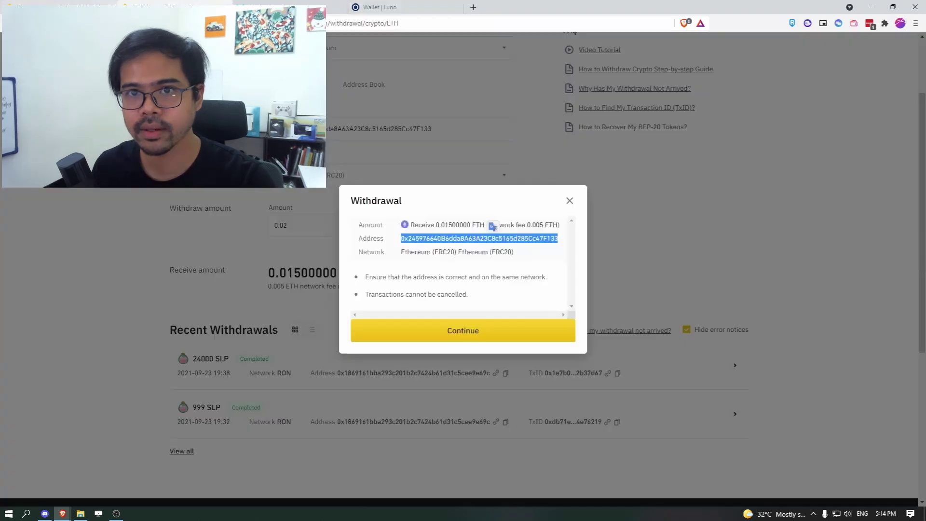
{"action": "left_click_drag", "start_coordinate": [367, 295], "coordinate": [494, 290]}
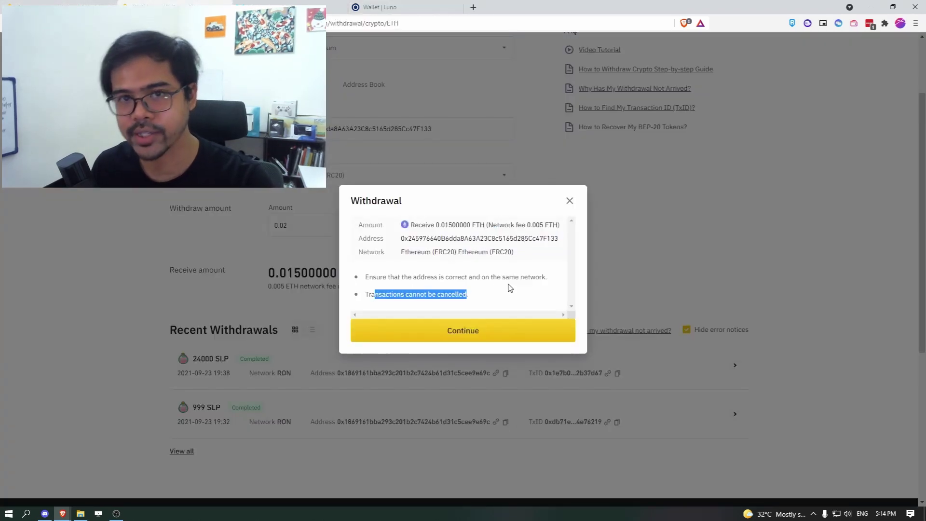
{"action": "left_click", "coordinate": [529, 290]}
Complete security verification with phone and e-mail codes and submit the 0.015 ETH withdrawal.
{"action": "left_click", "coordinate": [486, 337]}
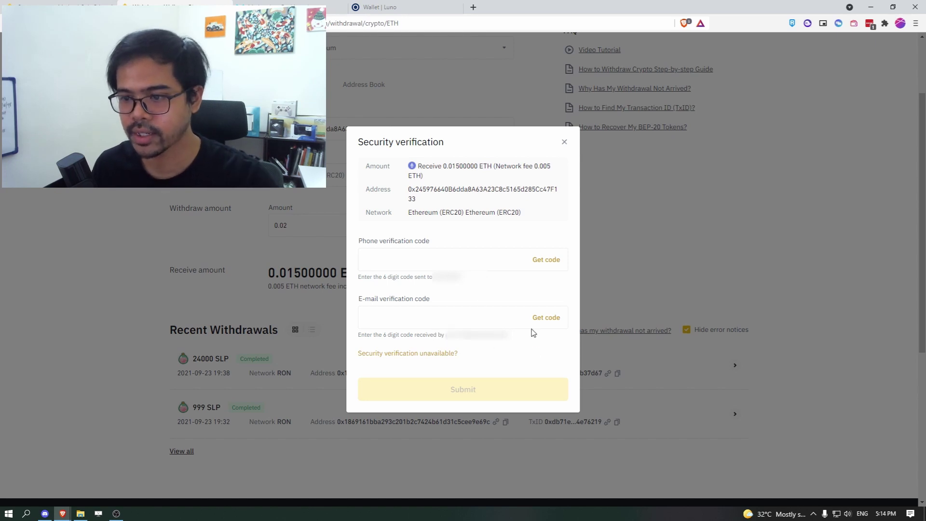
{"action": "left_click", "coordinate": [548, 260]}
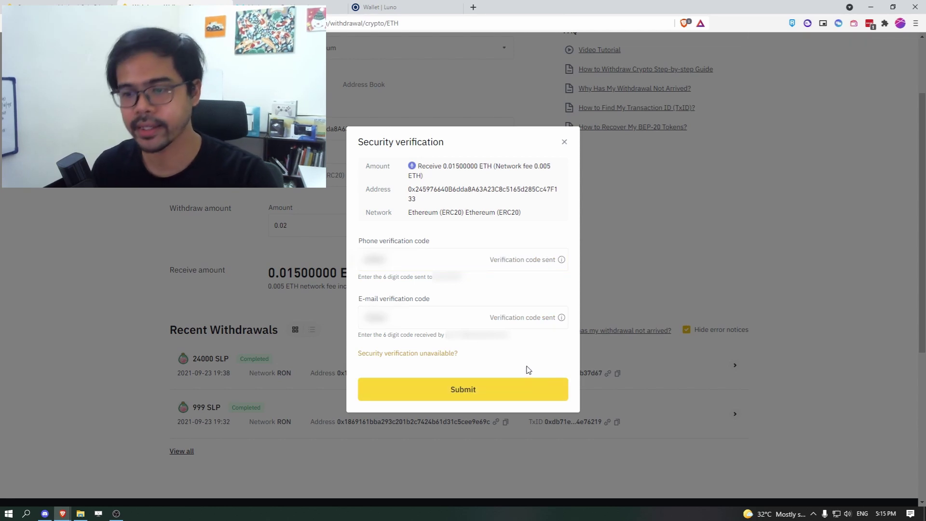
{"action": "left_click", "coordinate": [464, 390]}
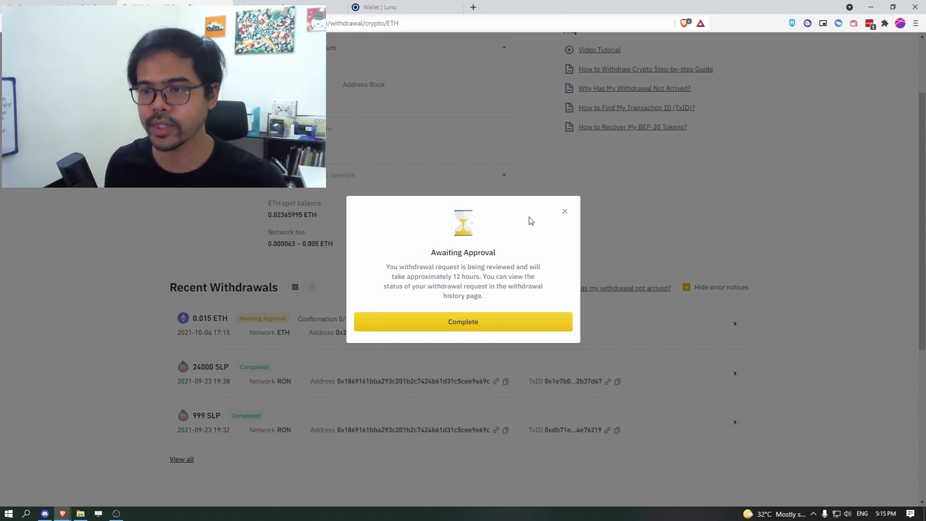
Close the Awaiting Approval notice and confirm the 0.015 ETH withdrawal shows as Processing.
{"action": "left_click_drag", "start_coordinate": [432, 252], "coordinate": [517, 300]}
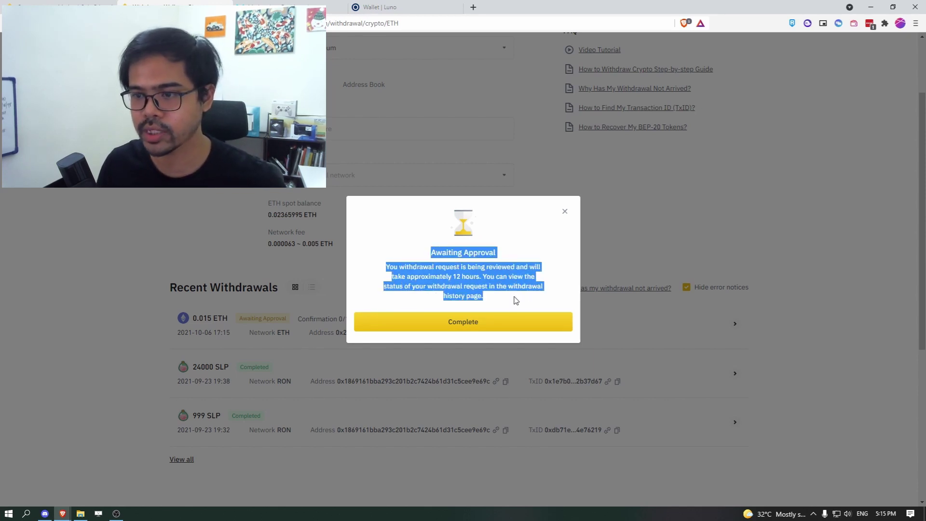
{"action": "left_click", "coordinate": [542, 305]}
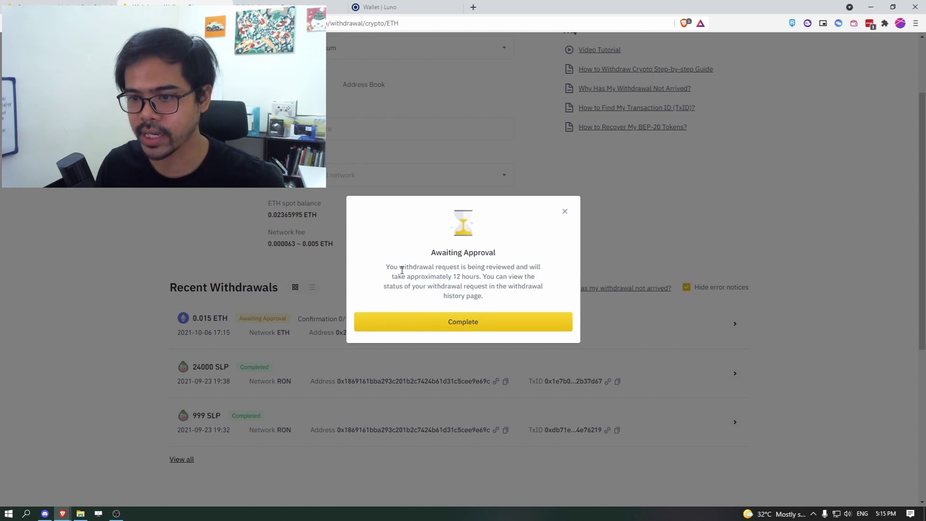
{"action": "left_click_drag", "start_coordinate": [402, 271], "coordinate": [482, 296]}
{"action": "left_click", "coordinate": [461, 285]}
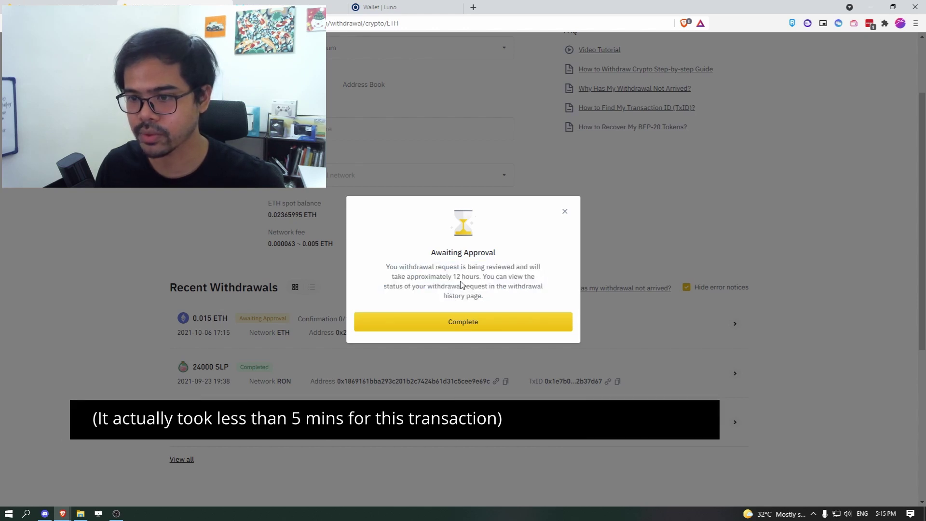
{"action": "left_click_drag", "start_coordinate": [399, 266], "coordinate": [504, 303]}
{"action": "left_click", "coordinate": [511, 302]}
{"action": "left_click", "coordinate": [513, 322]}
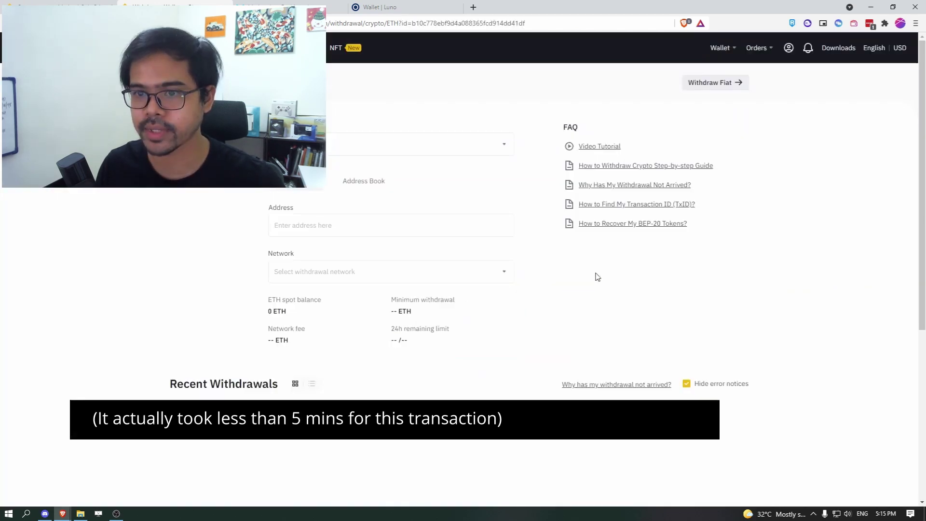
{"action": "scroll", "coordinate": [831, 235], "scroll_direction": "down", "scroll_amount": 4}
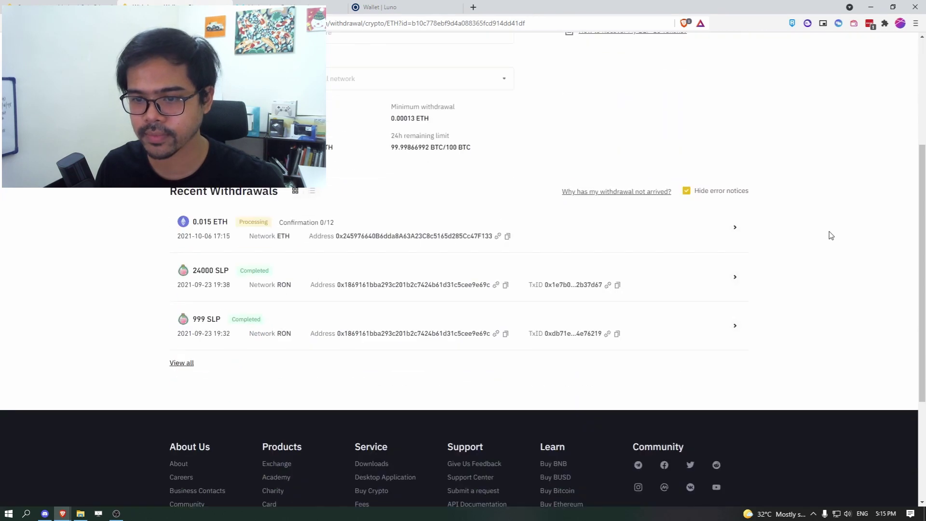
{"action": "scroll", "coordinate": [832, 236], "scroll_direction": "up", "scroll_amount": 4}
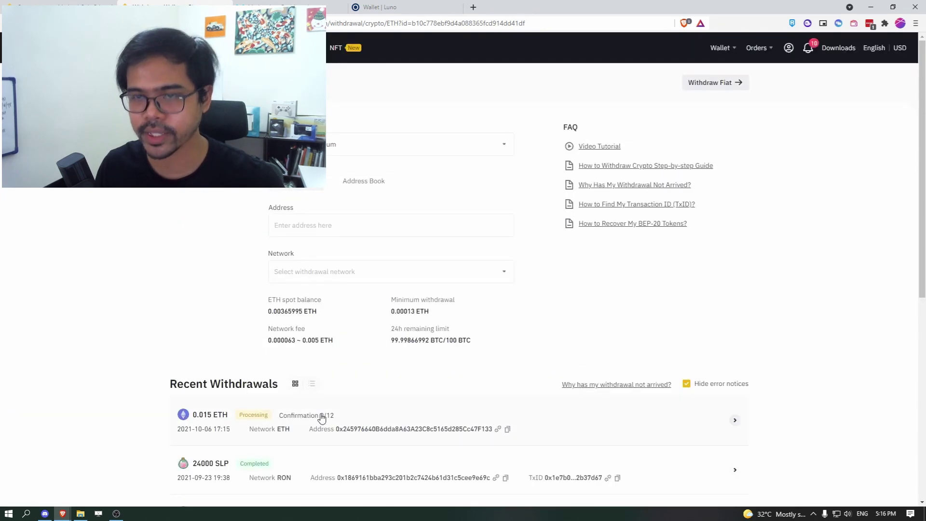
{"action": "left_click", "coordinate": [392, 6]}
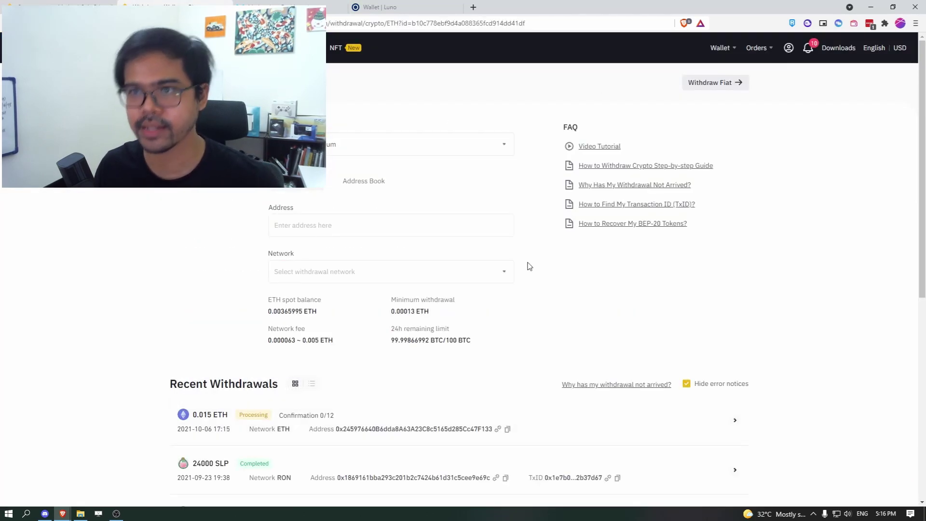
Look over Luno's Ethereum wallet and Sell option, then reach the LTC/MYR Exchange page.
{"action": "left_click", "coordinate": [412, 9]}
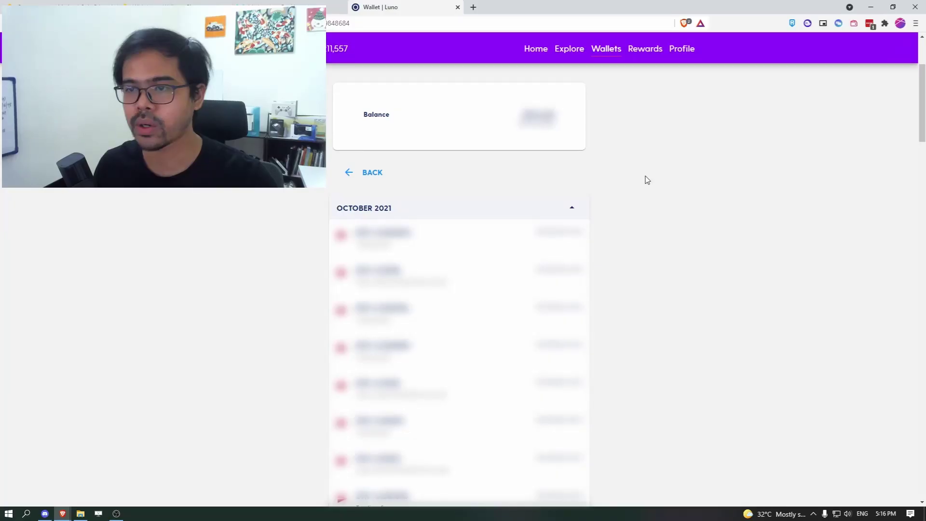
{"action": "left_click", "coordinate": [610, 53]}
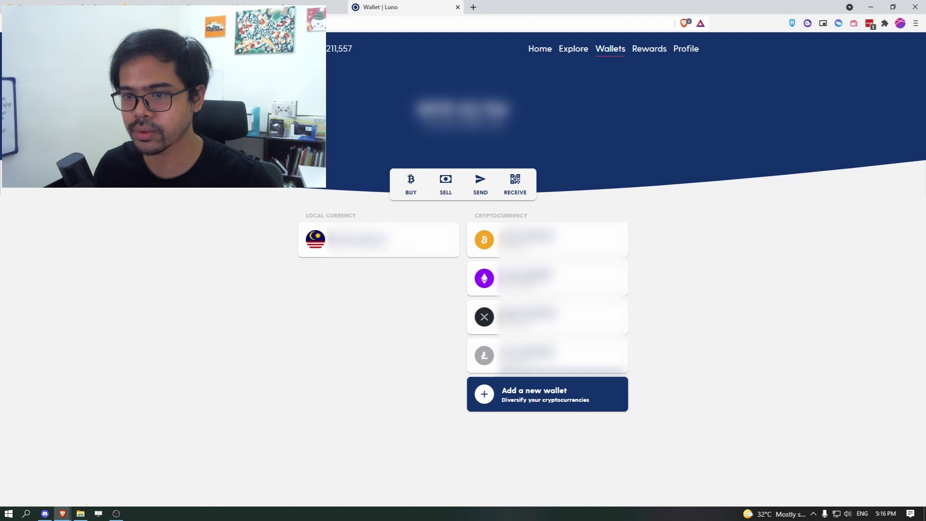
{"action": "left_click", "coordinate": [545, 279]}
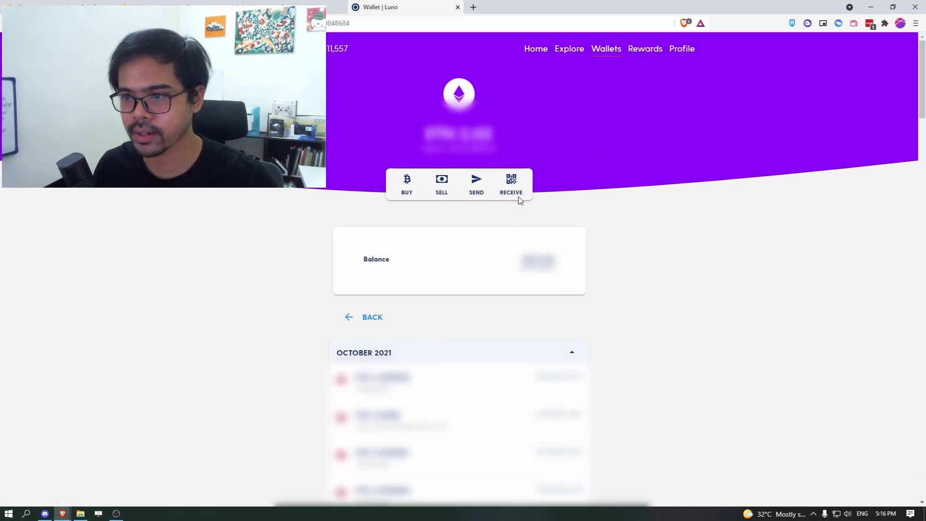
{"action": "left_click", "coordinate": [443, 197]}
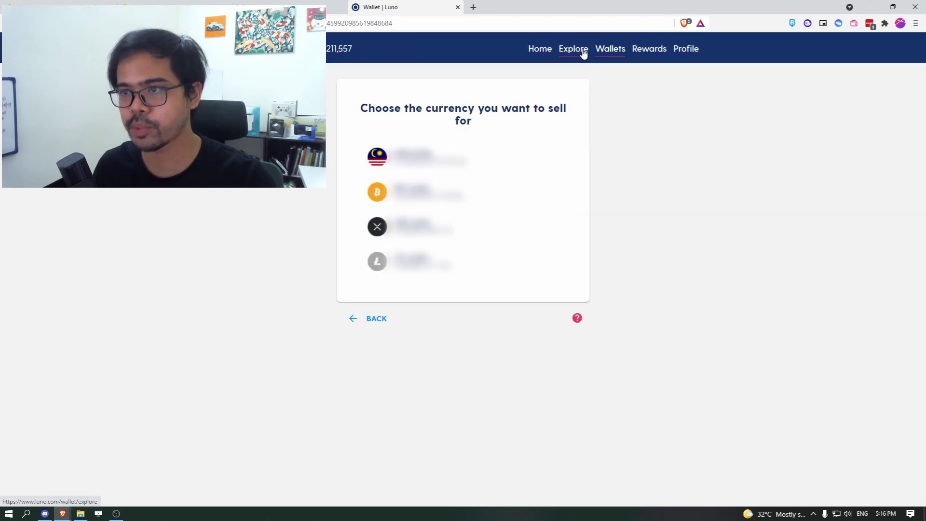
{"action": "left_click", "coordinate": [539, 54]}
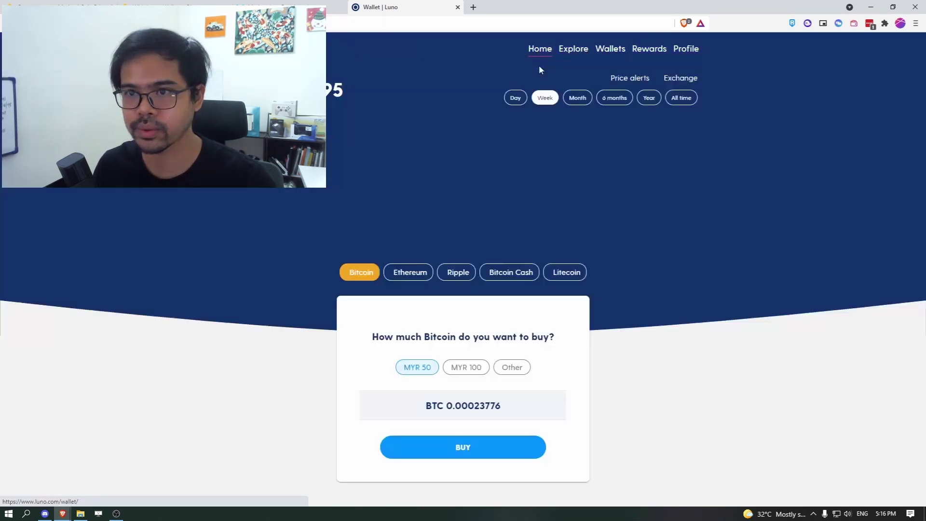
{"action": "left_click", "coordinate": [655, 81]}
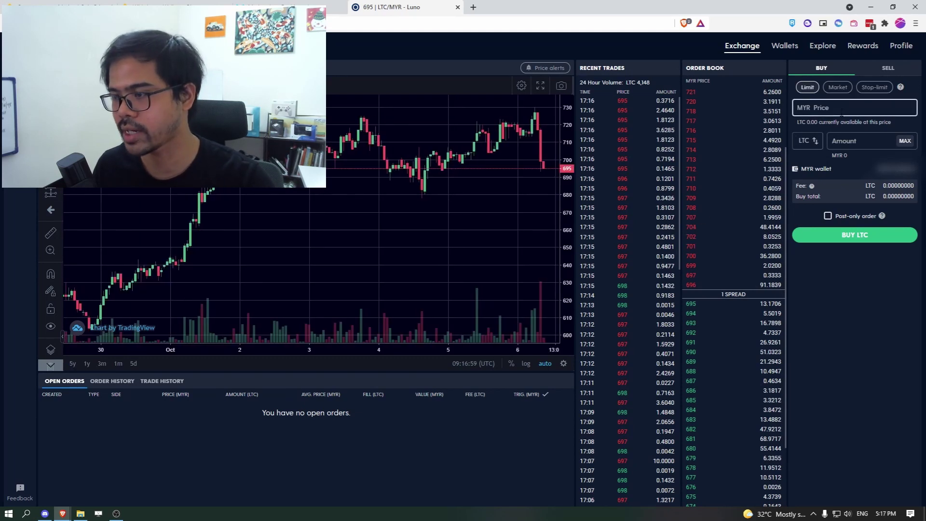
Set up a market sell order for 0.02 ETH on the ETH/MYR market.
{"action": "left_click", "coordinate": [875, 87]}
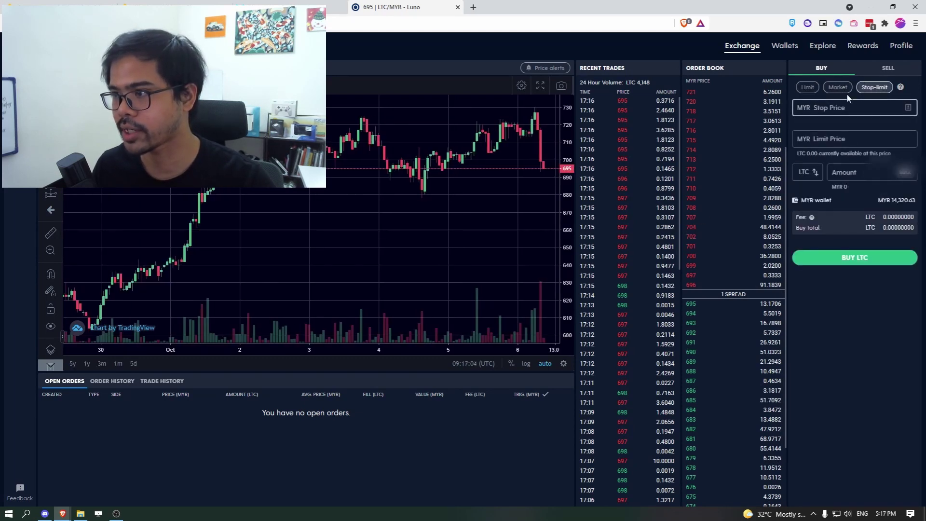
{"action": "left_click", "coordinate": [890, 68]}
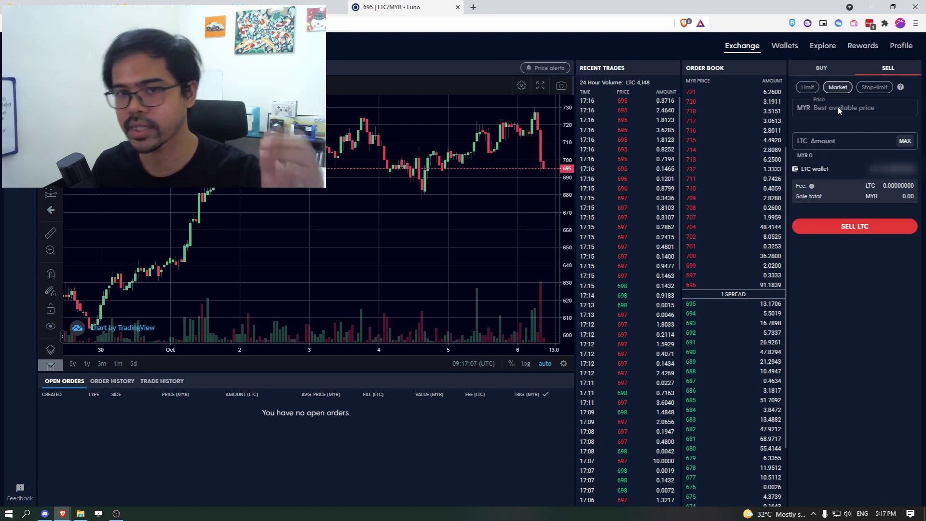
{"action": "left_click", "coordinate": [796, 144]}
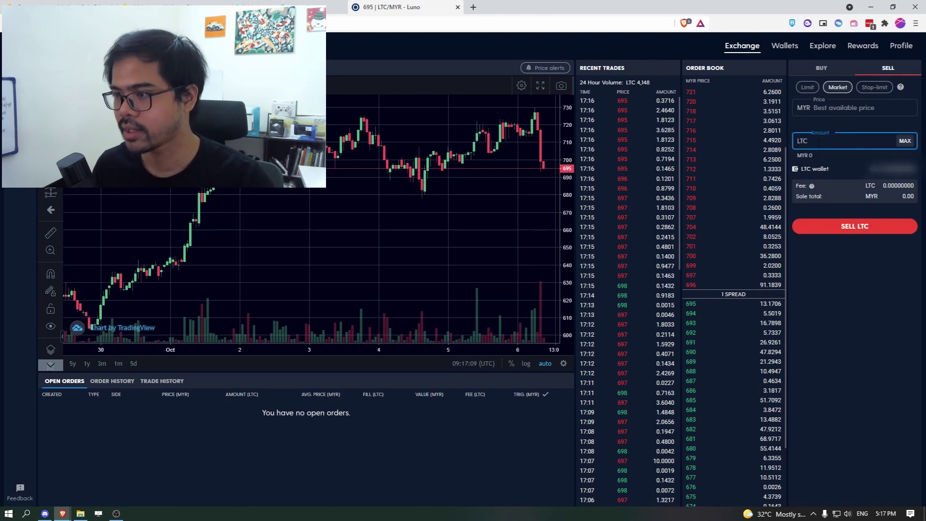
{"action": "left_click", "coordinate": [116, 45]}
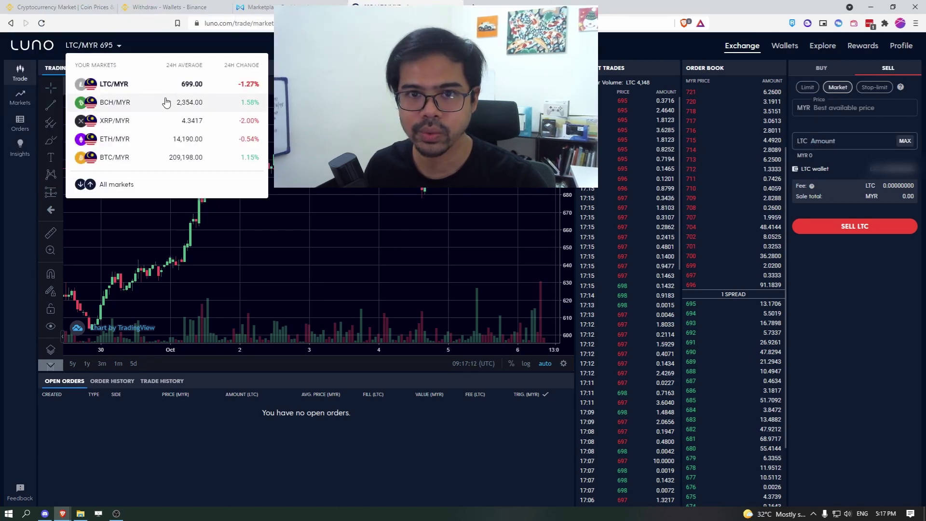
{"action": "left_click", "coordinate": [139, 140]}
{"action": "left_click", "coordinate": [833, 140]}
{"action": "type", "text": "0"}
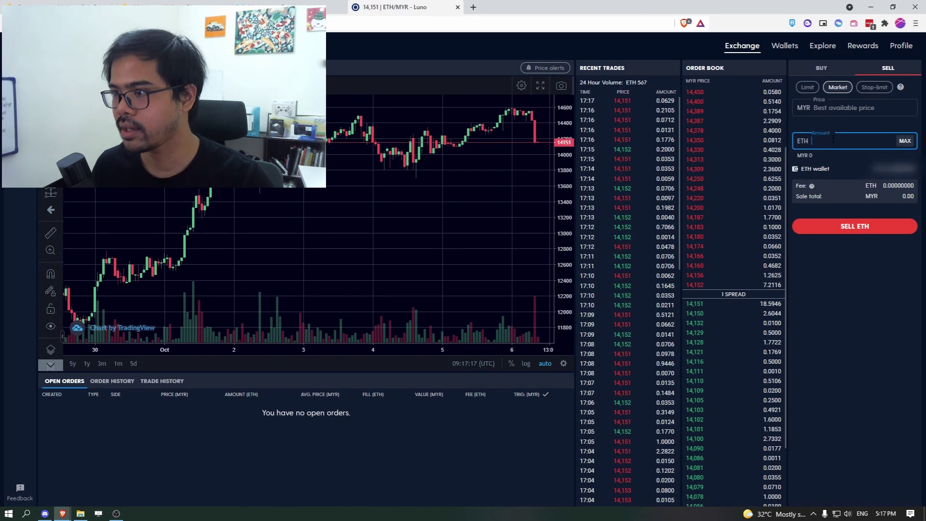
{"action": "type", "text": ".02"}
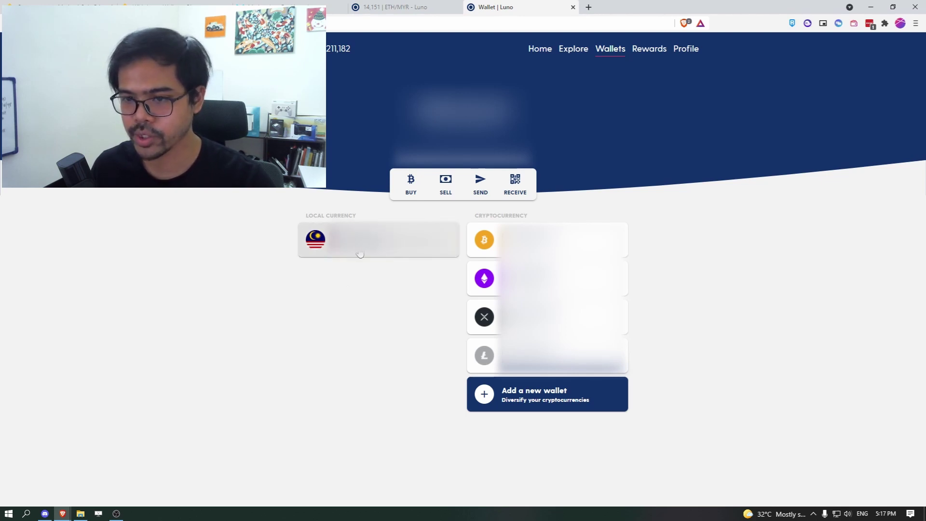
Start a withdrawal from the MYR wallet to the Malayan Banking account.
{"action": "left_click", "coordinate": [405, 250]}
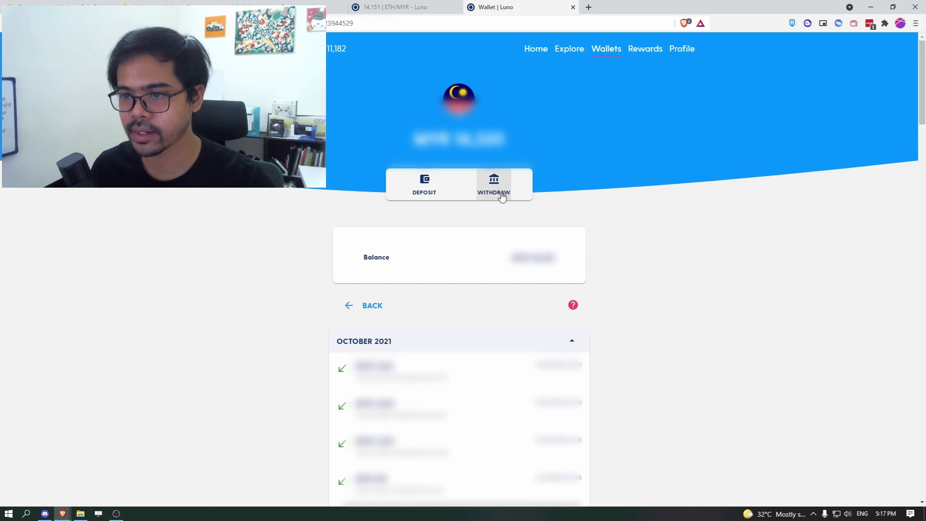
{"action": "left_click", "coordinate": [497, 199]}
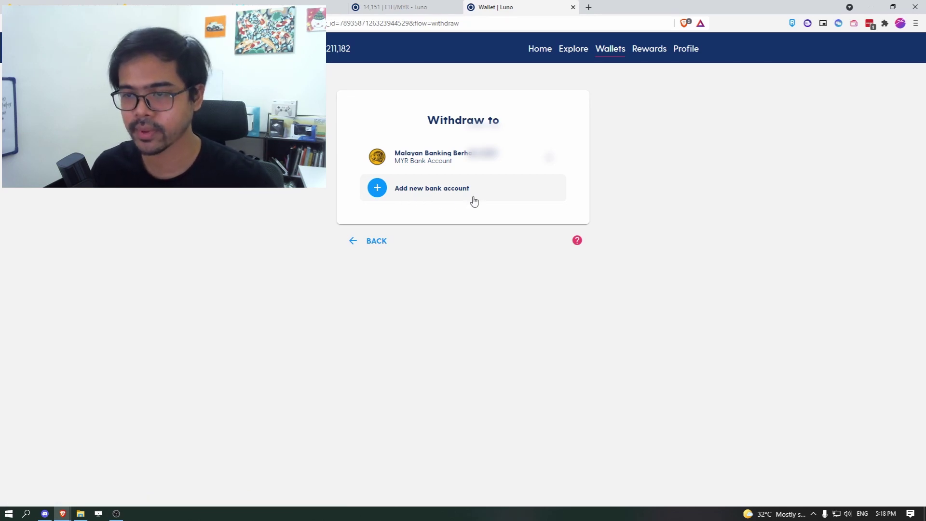
{"action": "left_click", "coordinate": [449, 157]}
Enter MYR 200 and reach the confirmation, reviewing the MYR 0.10 fee.
{"action": "left_click", "coordinate": [467, 173]}
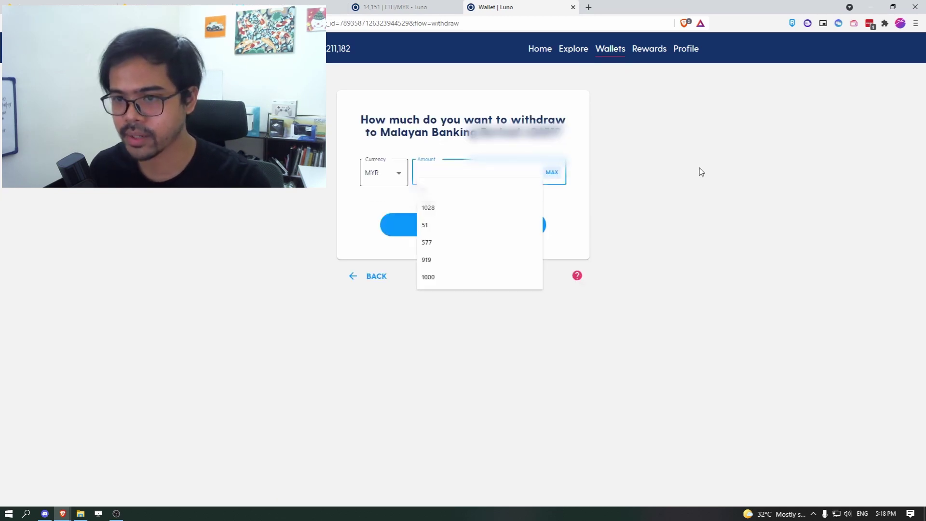
{"action": "left_click", "coordinate": [702, 172]}
{"action": "left_click", "coordinate": [471, 181]}
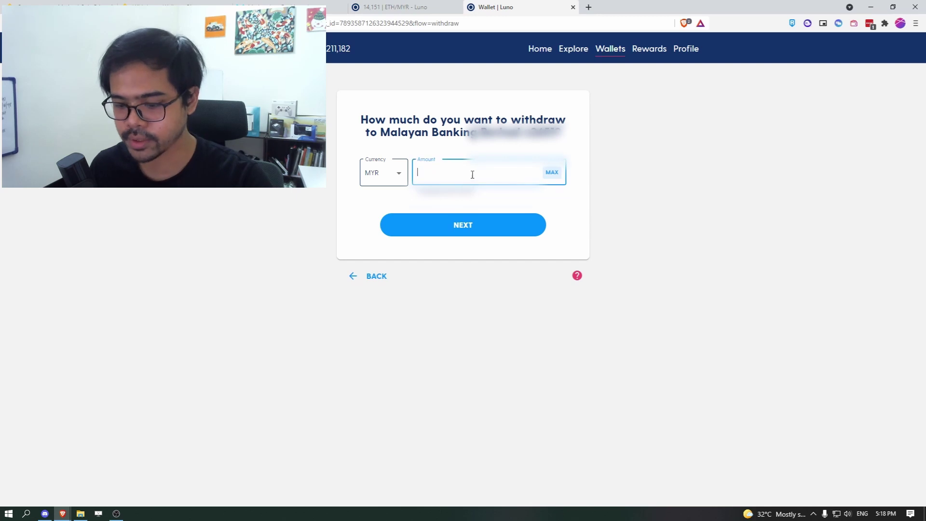
{"action": "type", "text": "200"}
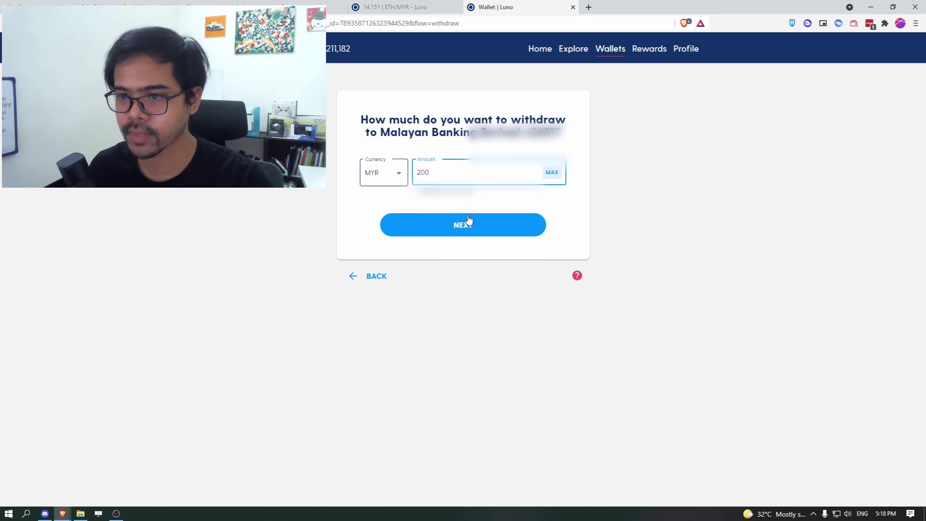
{"action": "left_click", "coordinate": [468, 221]}
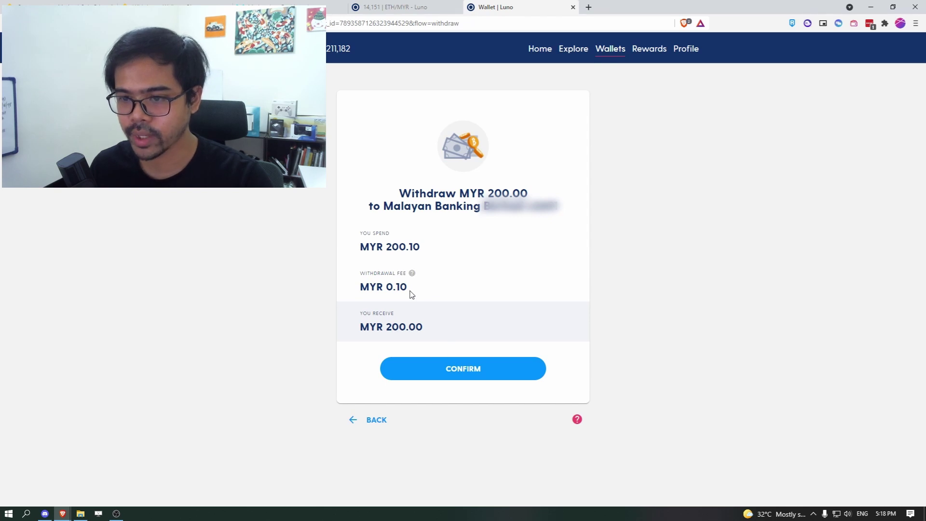
{"action": "left_click_drag", "start_coordinate": [393, 286], "coordinate": [411, 292]}
{"action": "left_click", "coordinate": [630, 306]}
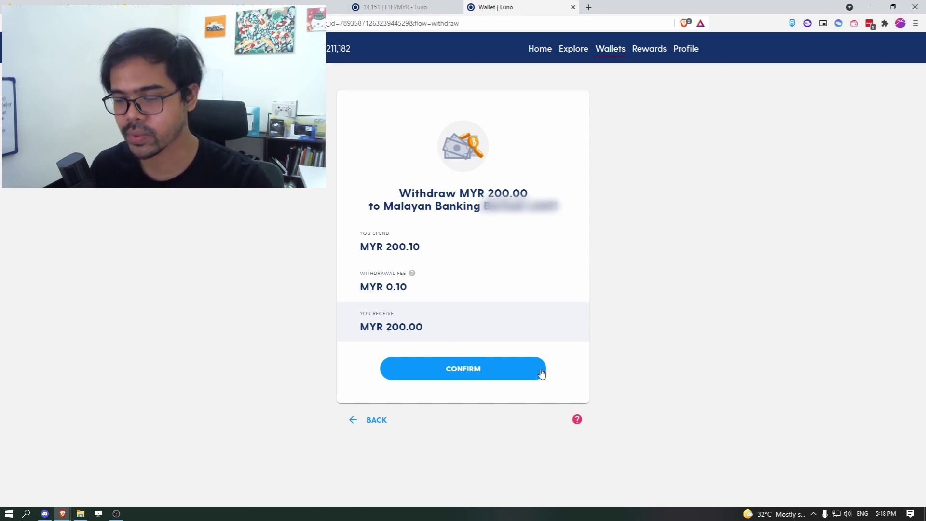